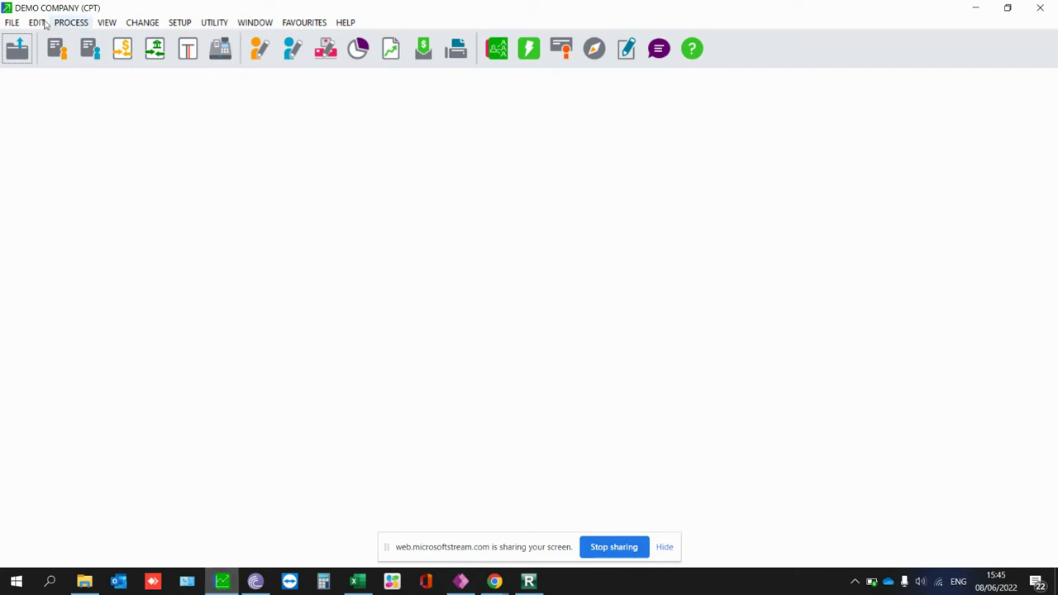
Add ledger account 1750 'Sales Income' under category I10 - Sales, save it, and close the editor
left_click(42, 23)
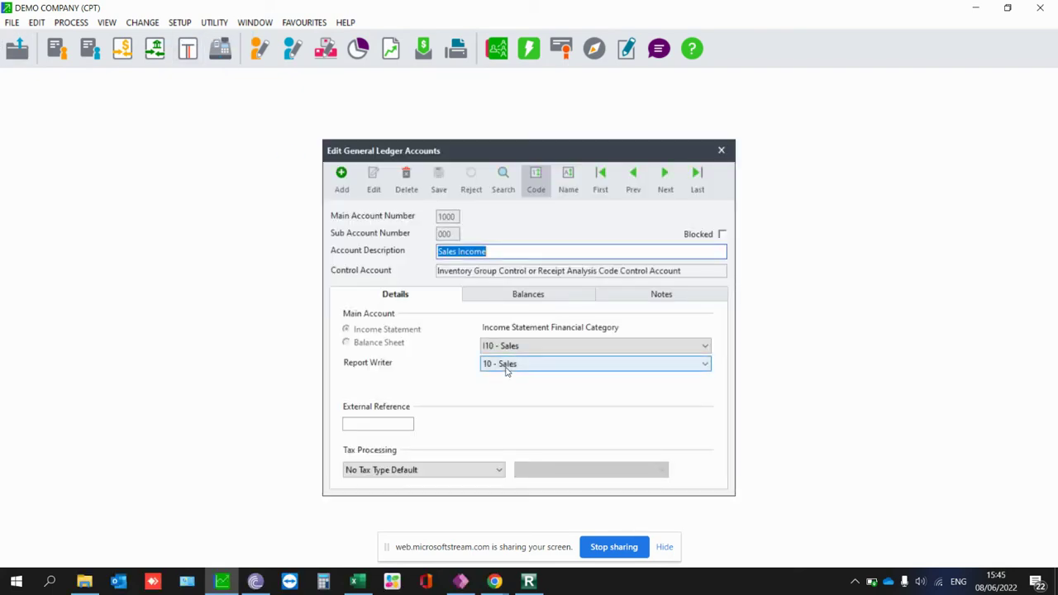
left_click(342, 177)
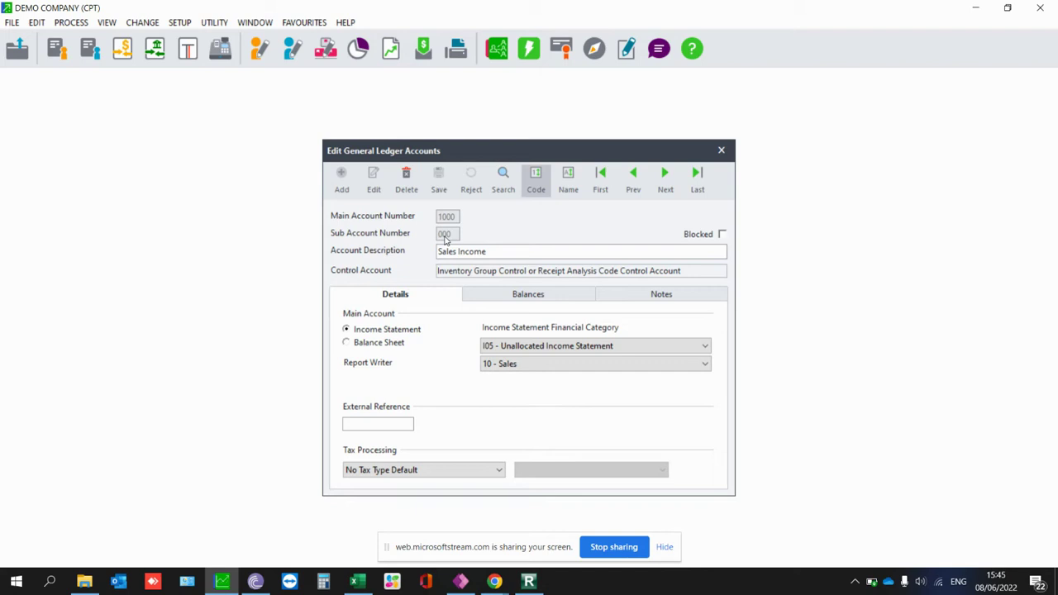
type("1750")
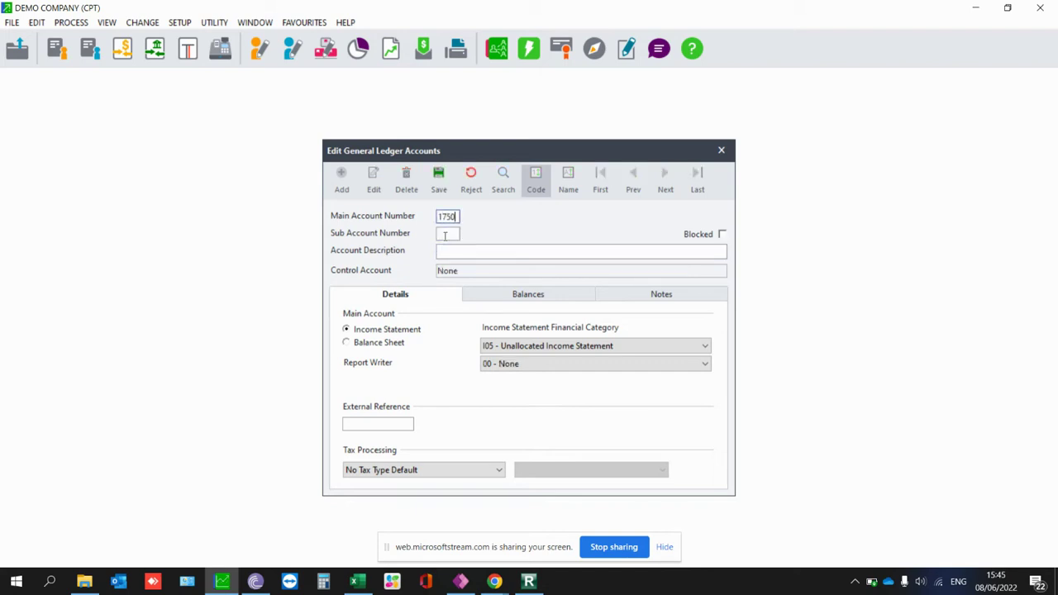
key("Tab")
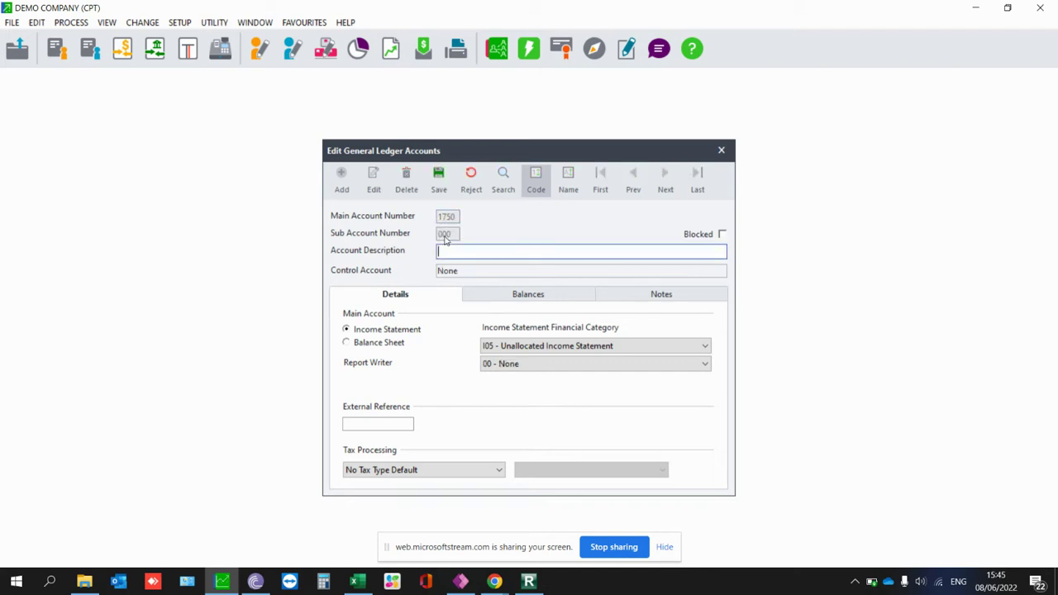
type("Sales Inc")
type("ome")
left_click(542, 349)
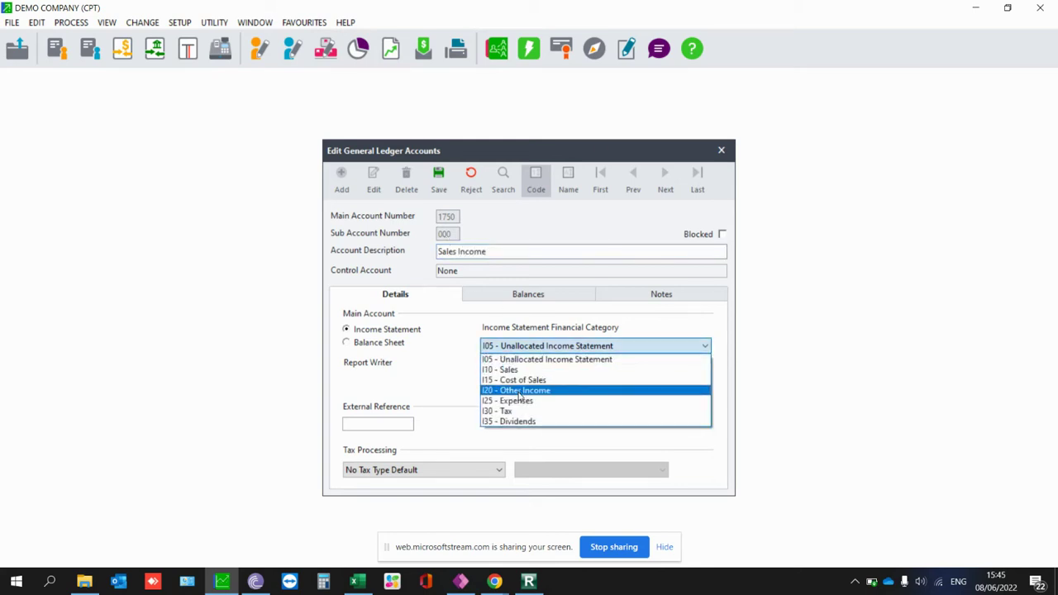
left_click(513, 371)
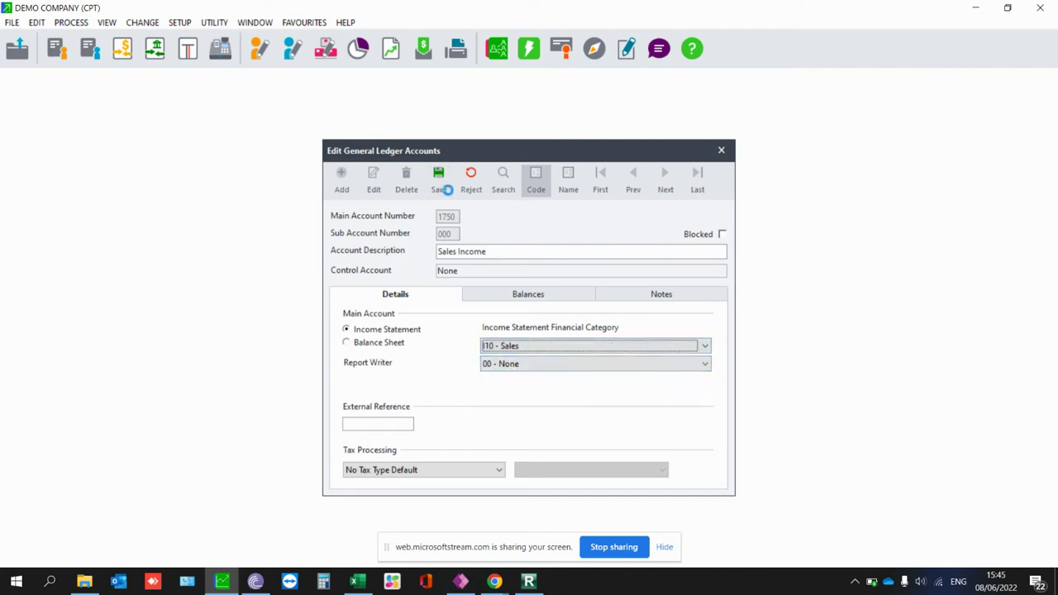
left_click(445, 189)
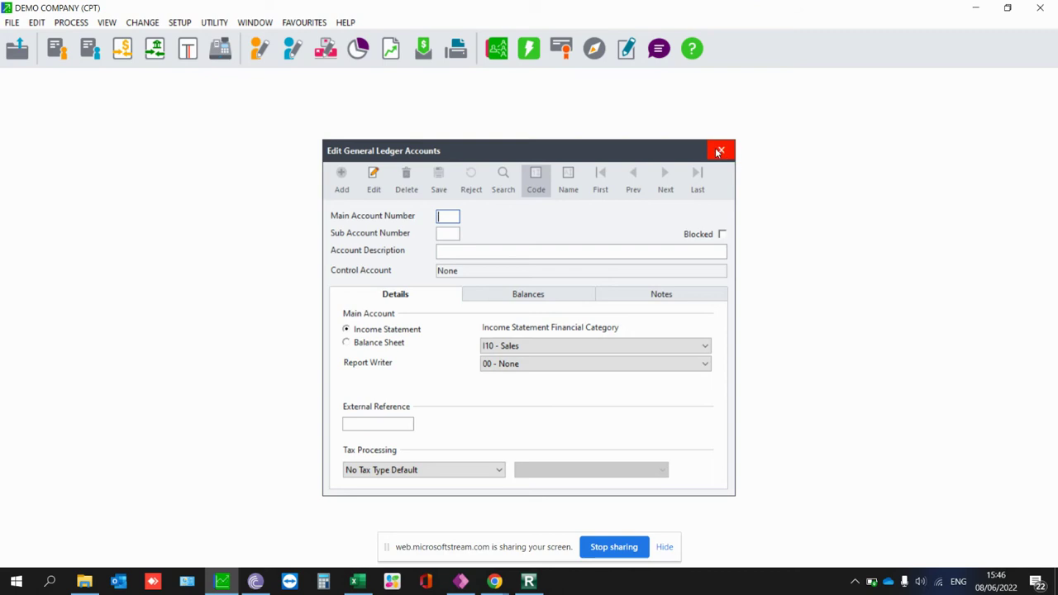
left_click(720, 150)
Open customer VISION2C's account and view its Processing settings
left_click(37, 22)
mouse_move(68, 59)
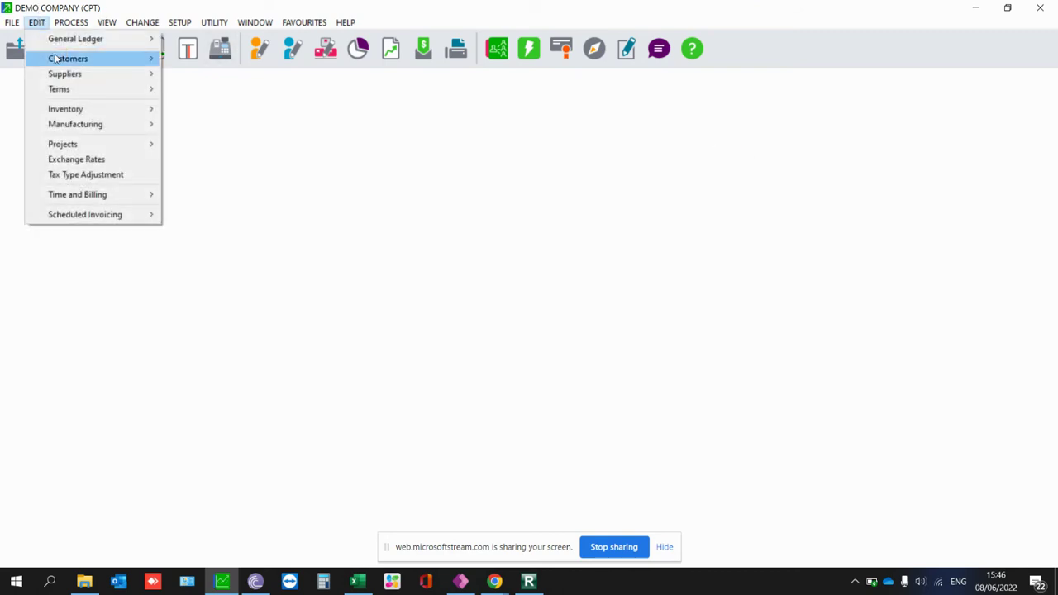
left_click(184, 59)
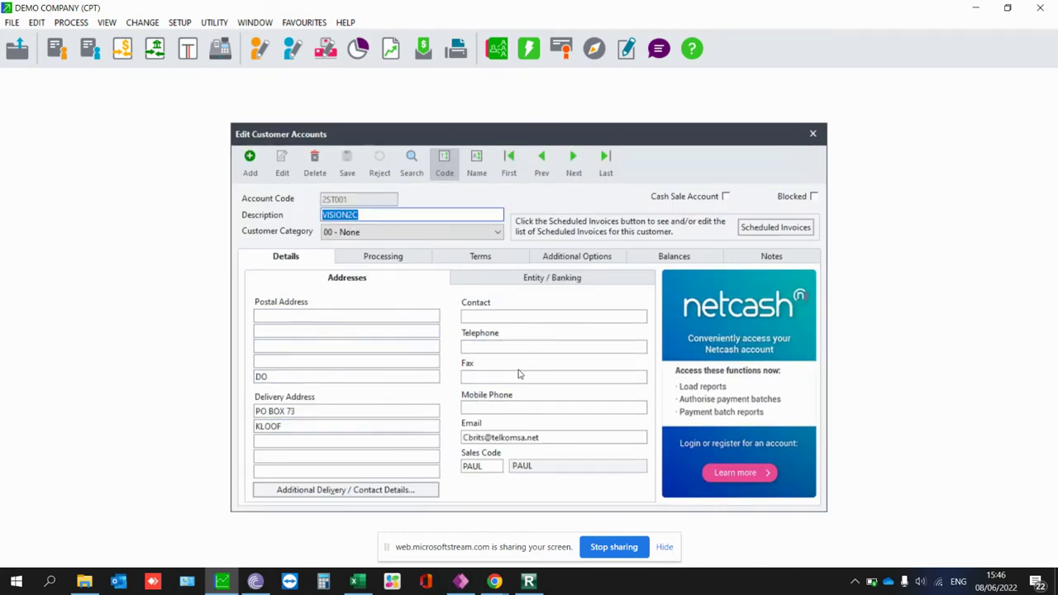
left_click(383, 258)
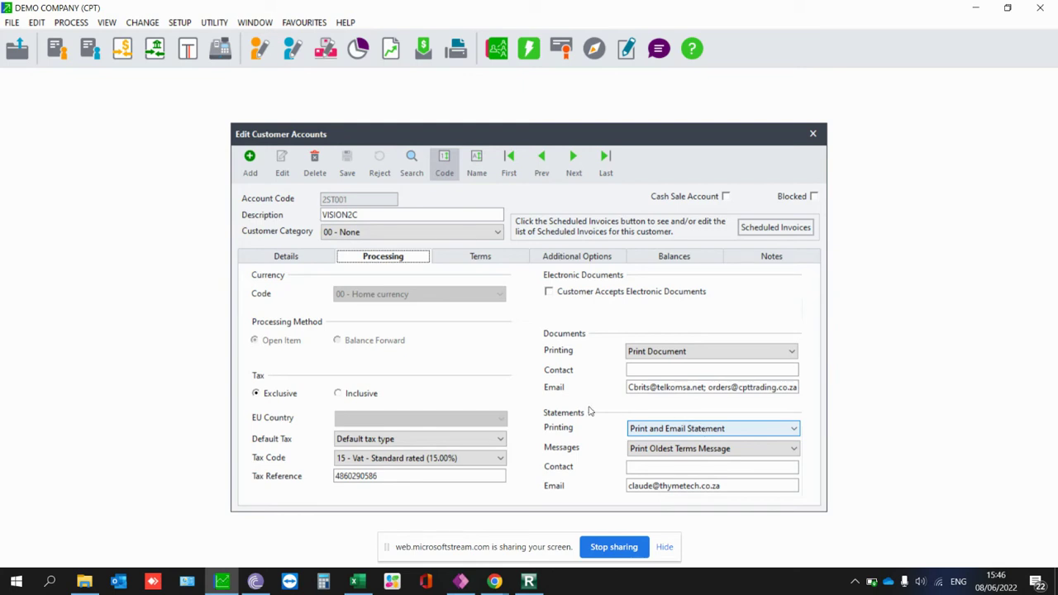
left_click(813, 135)
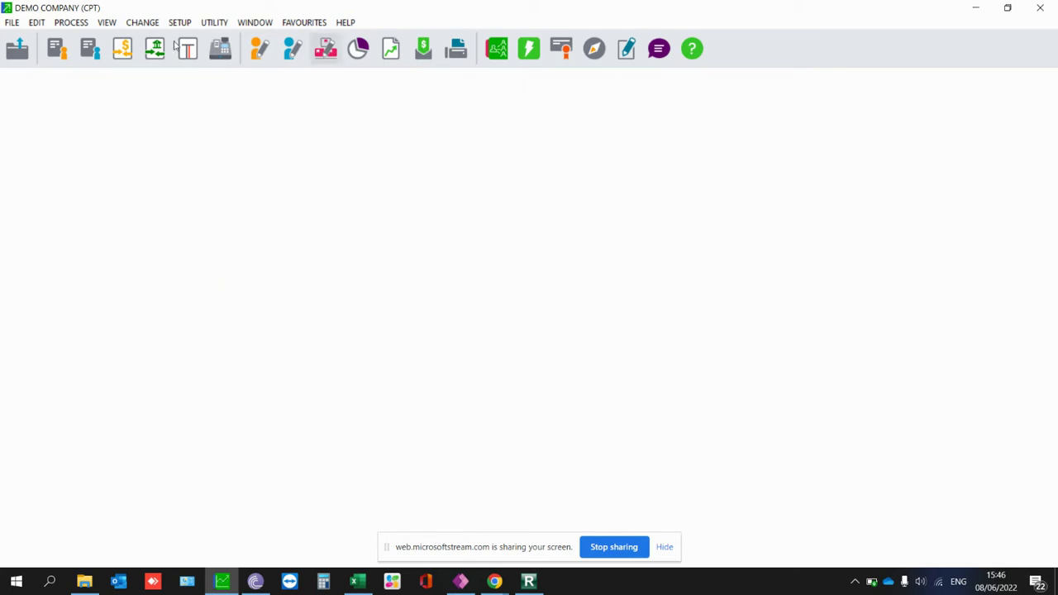
left_click(36, 23)
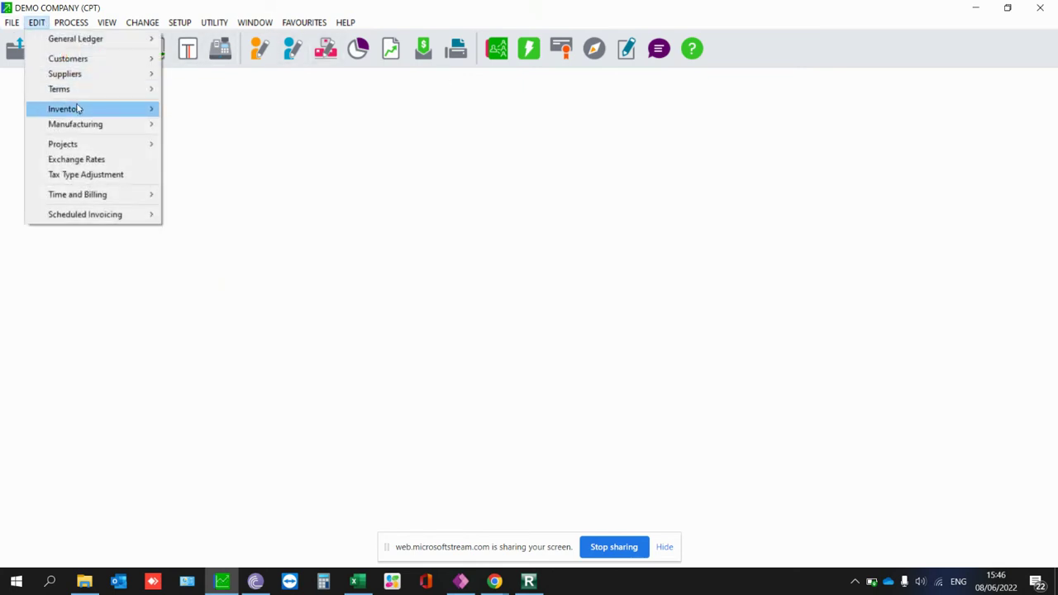
mouse_move(65, 109)
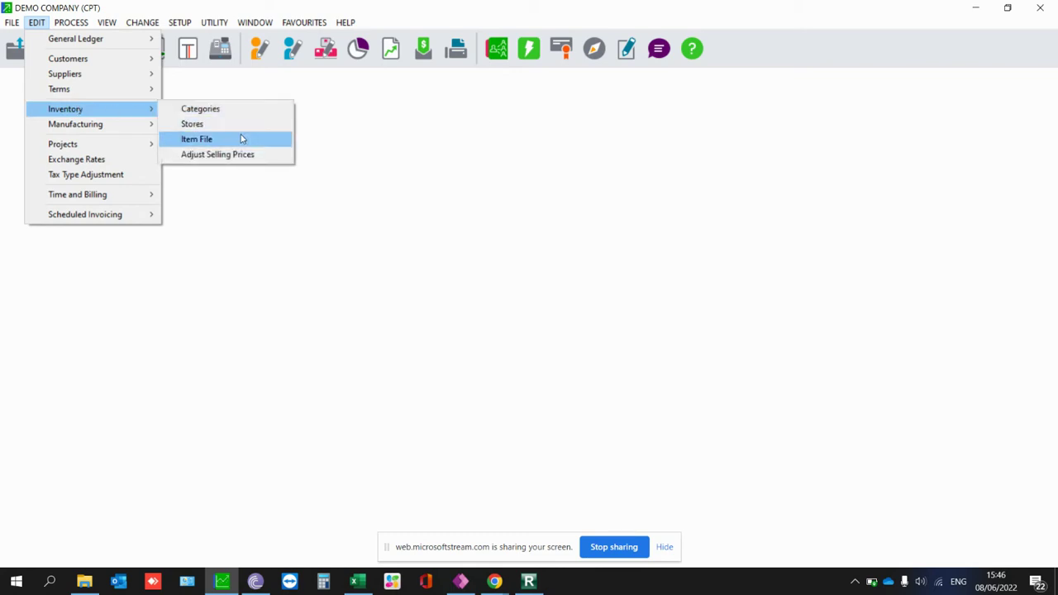
left_click(242, 139)
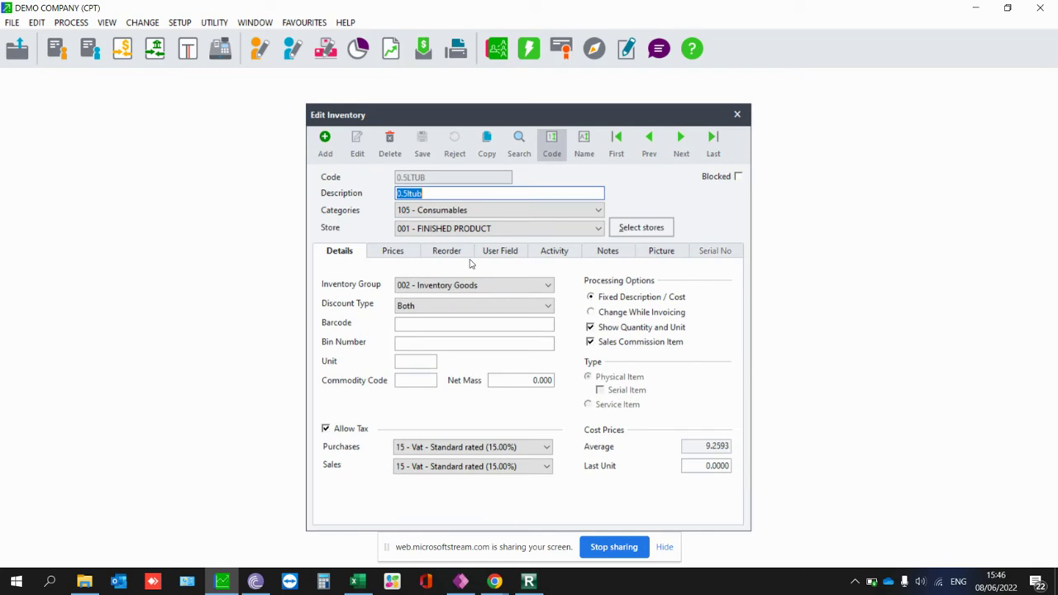
left_click(547, 212)
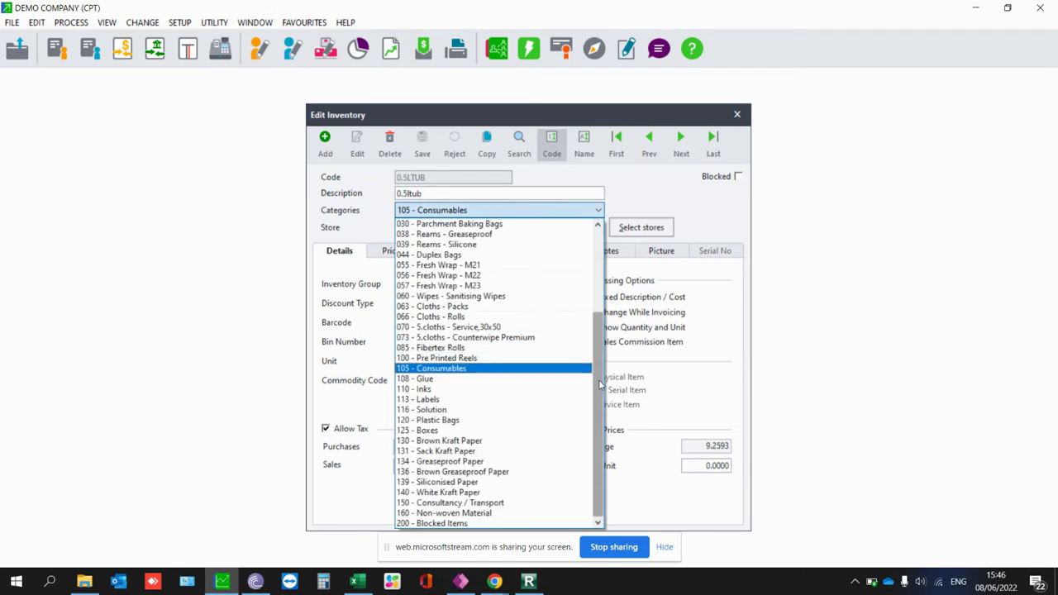
left_click(529, 368)
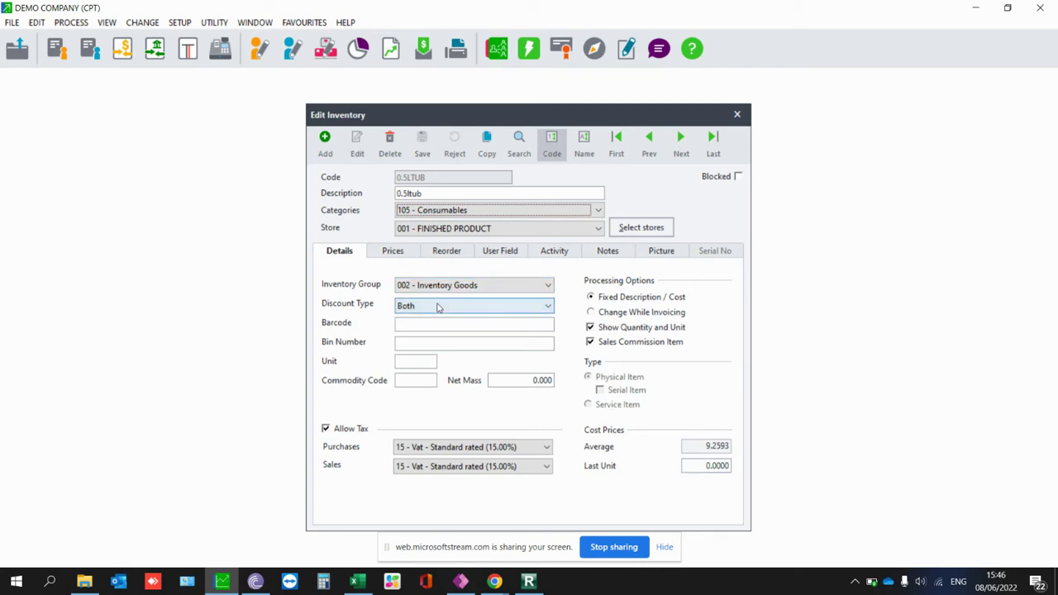
left_click(393, 251)
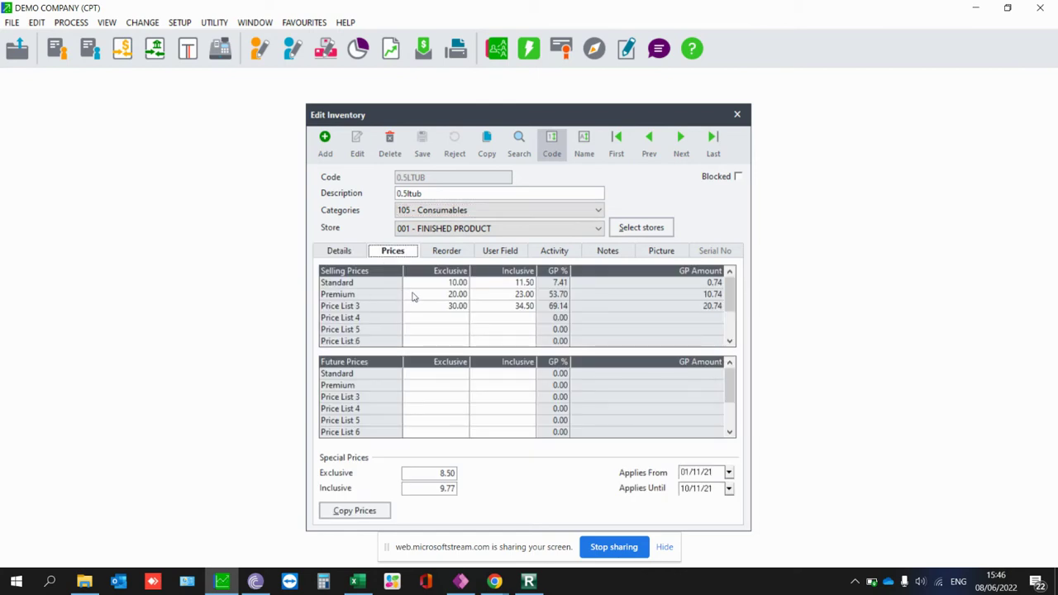
left_click(338, 256)
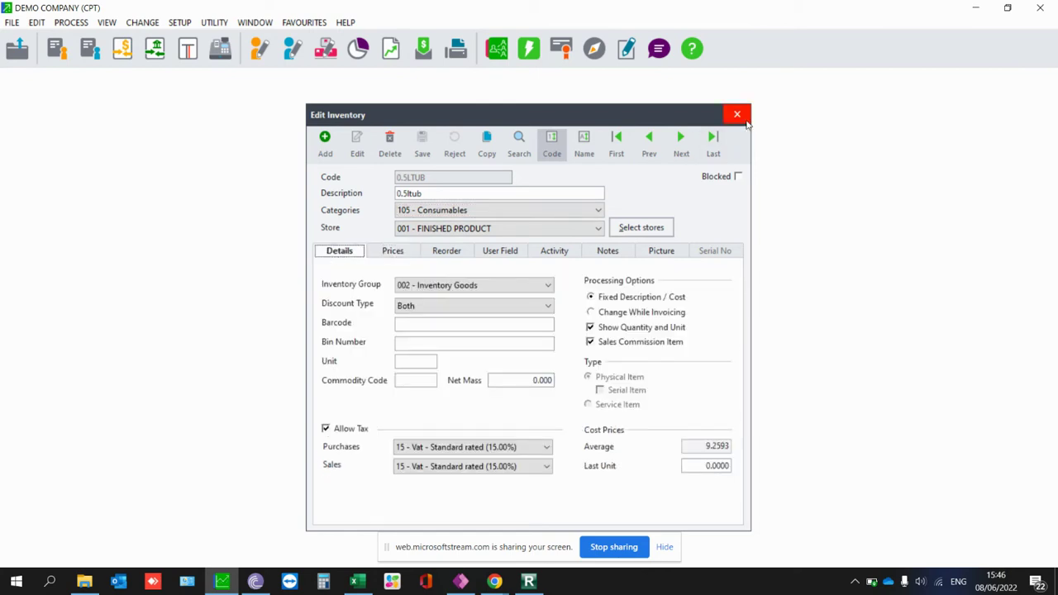
left_click(737, 114)
Open customer document processing and switch the document type between Quotation and Sales Order, ending on Quotation
left_click(71, 25)
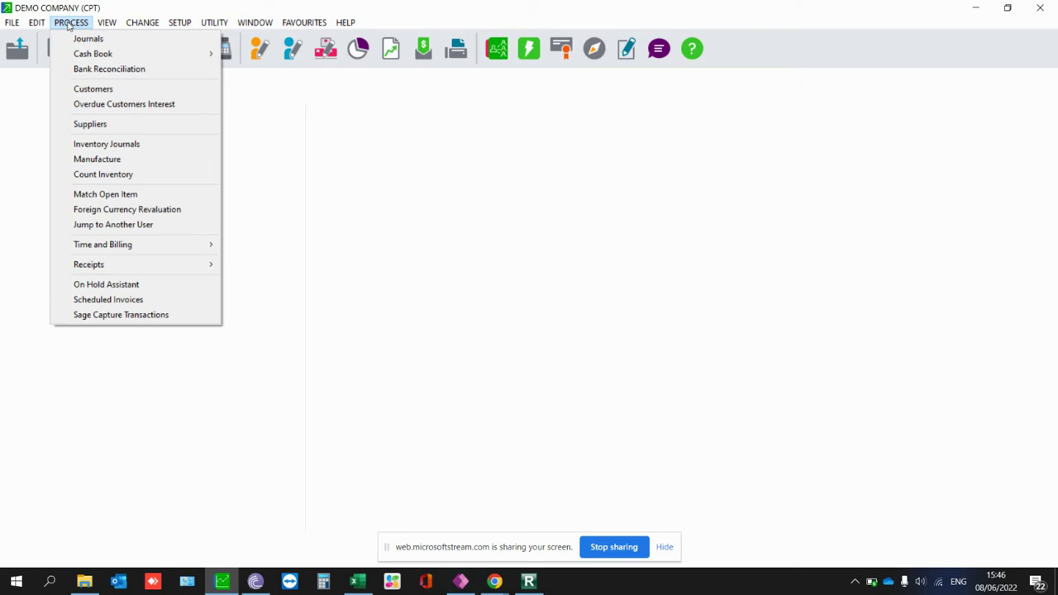
left_click(157, 91)
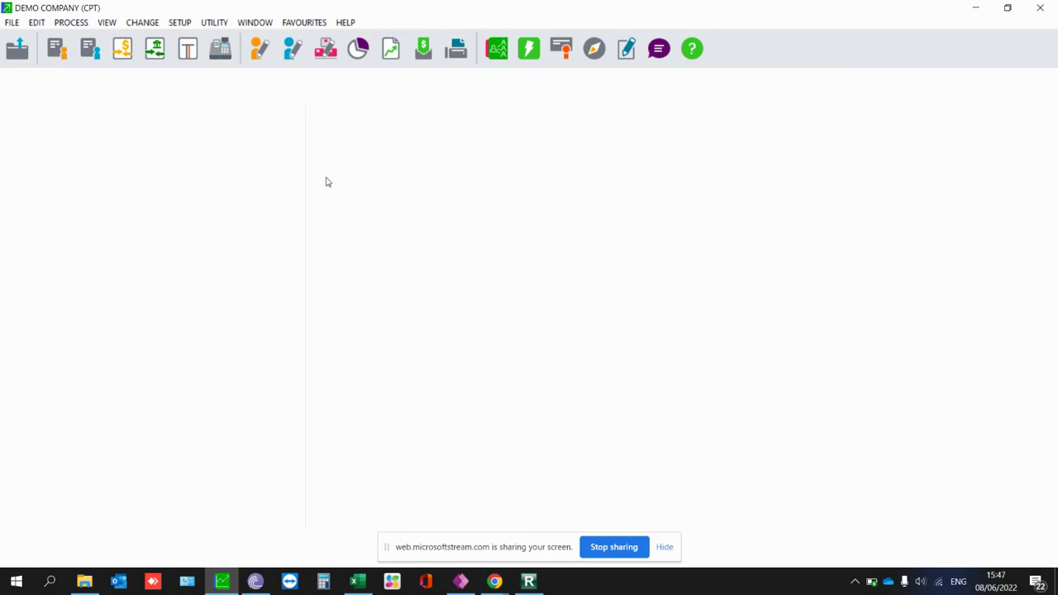
left_click(364, 139)
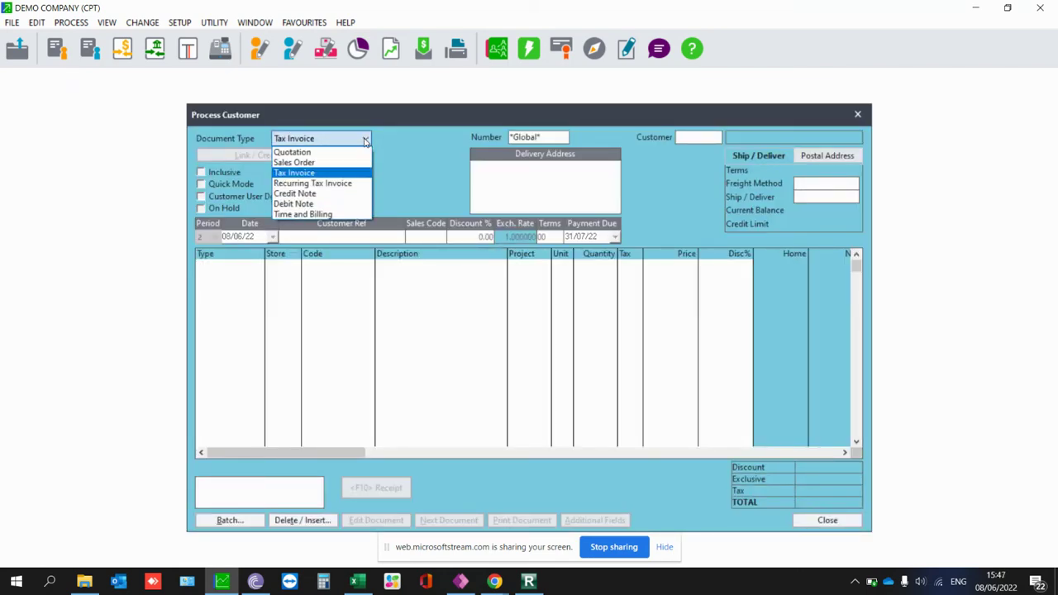
left_click(318, 154)
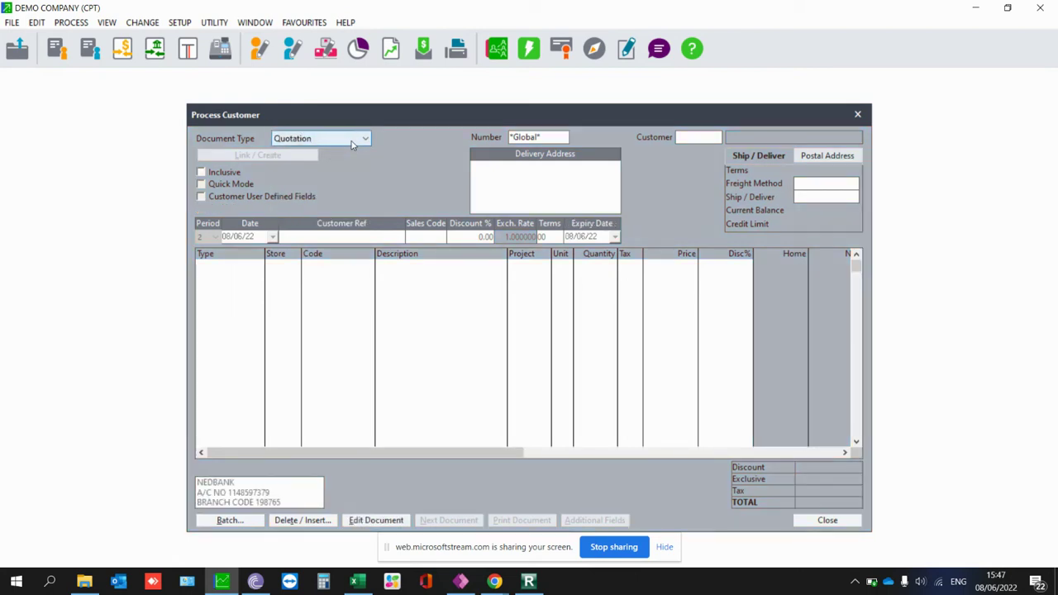
left_click(351, 142)
left_click(319, 164)
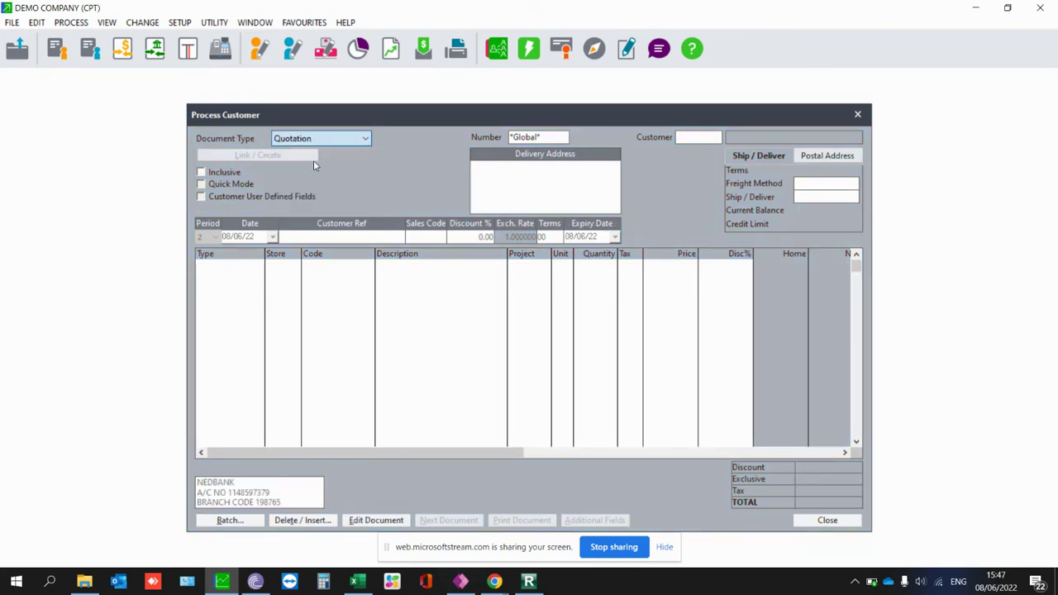
left_click(364, 142)
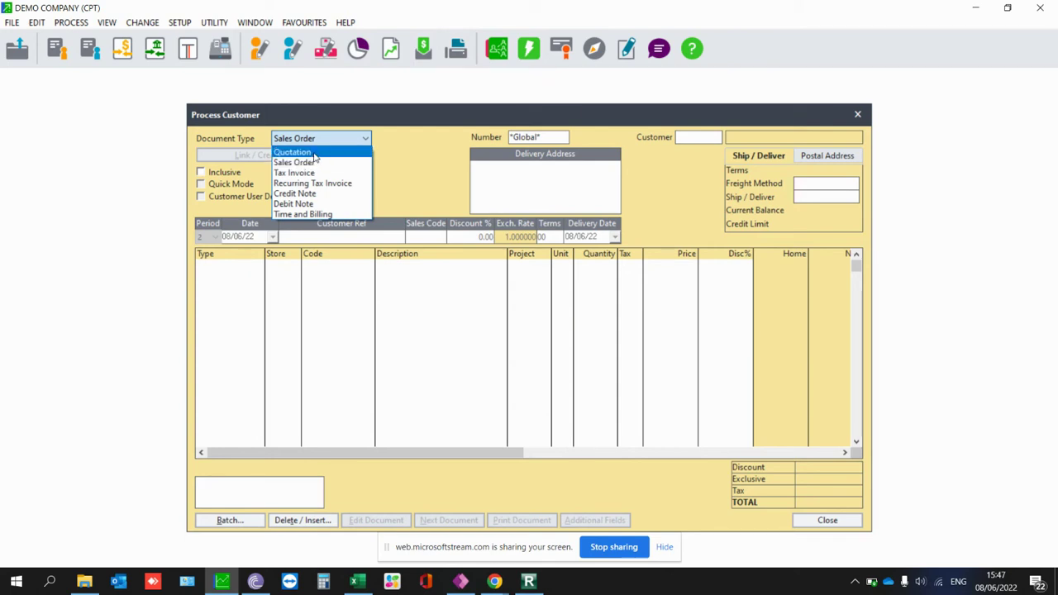
left_click(314, 154)
Select customer ACC001 for the quotation and move to the first line
left_click(716, 138)
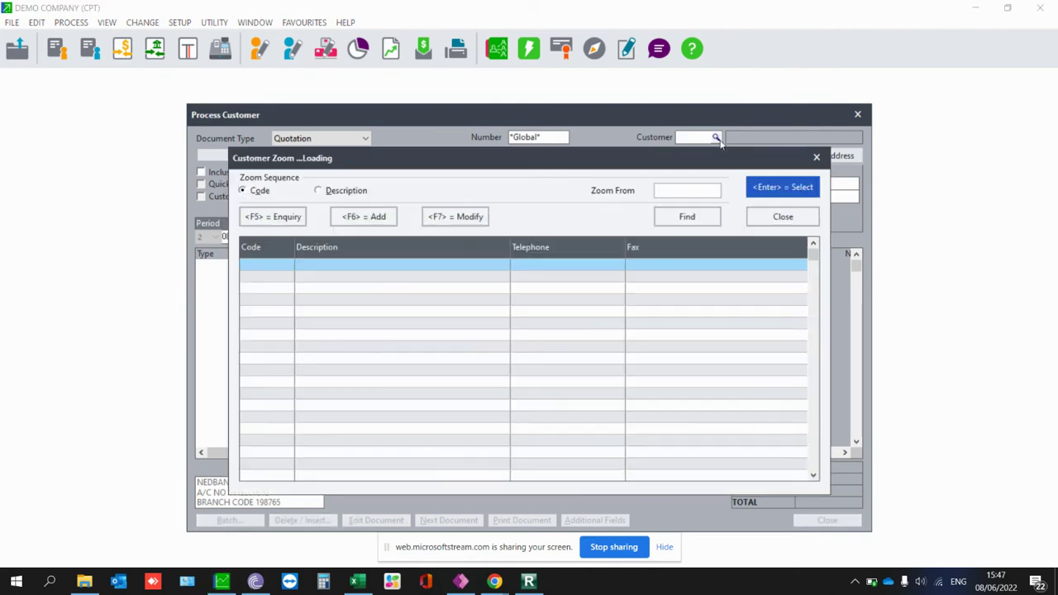
key("Return")
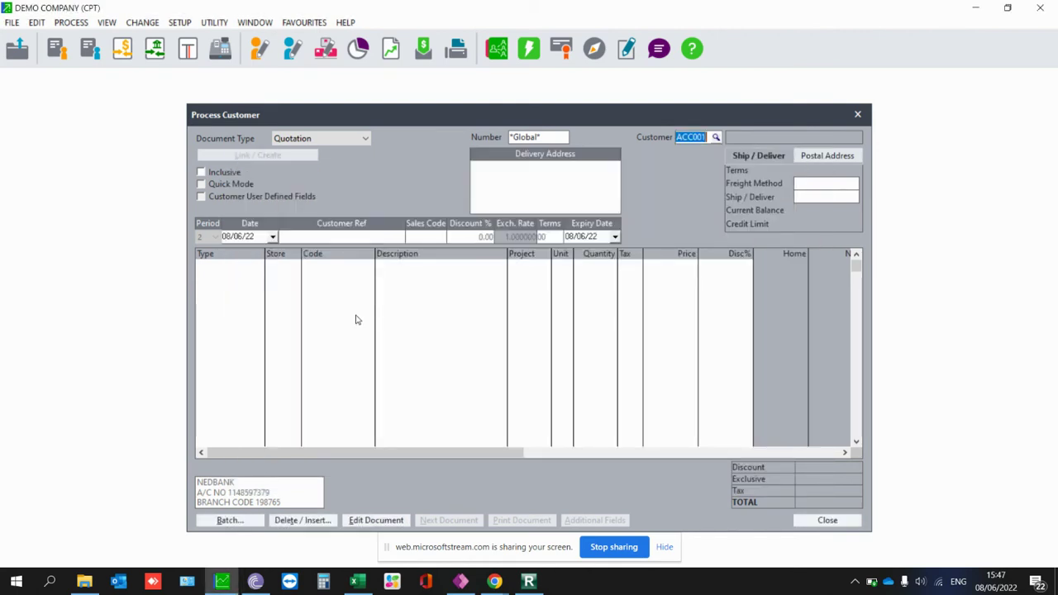
key("Return")
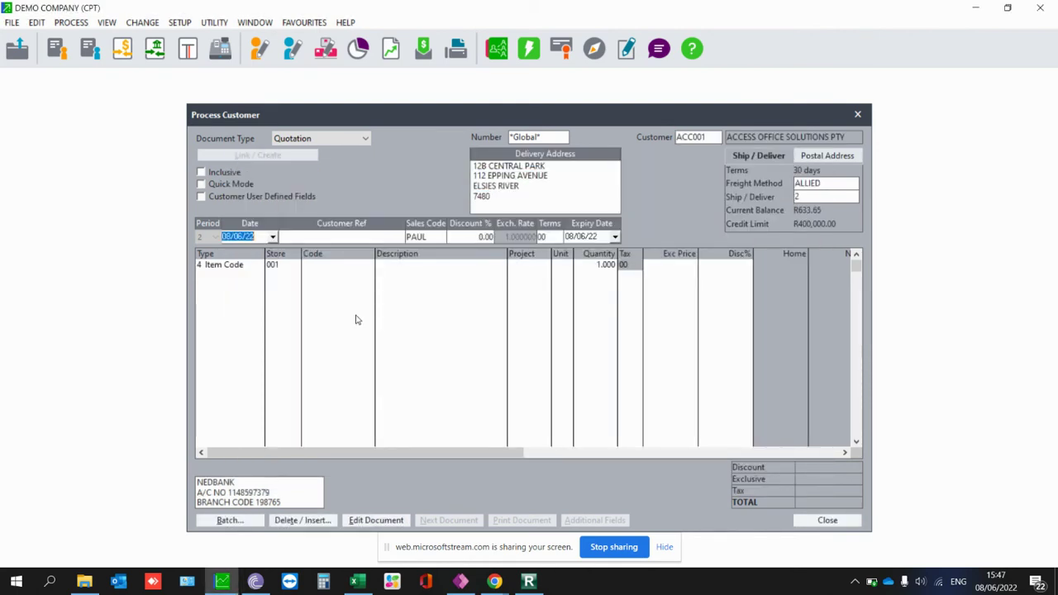
key("Return")
key("Return")
key("Return")
key("Return")
key("Return")
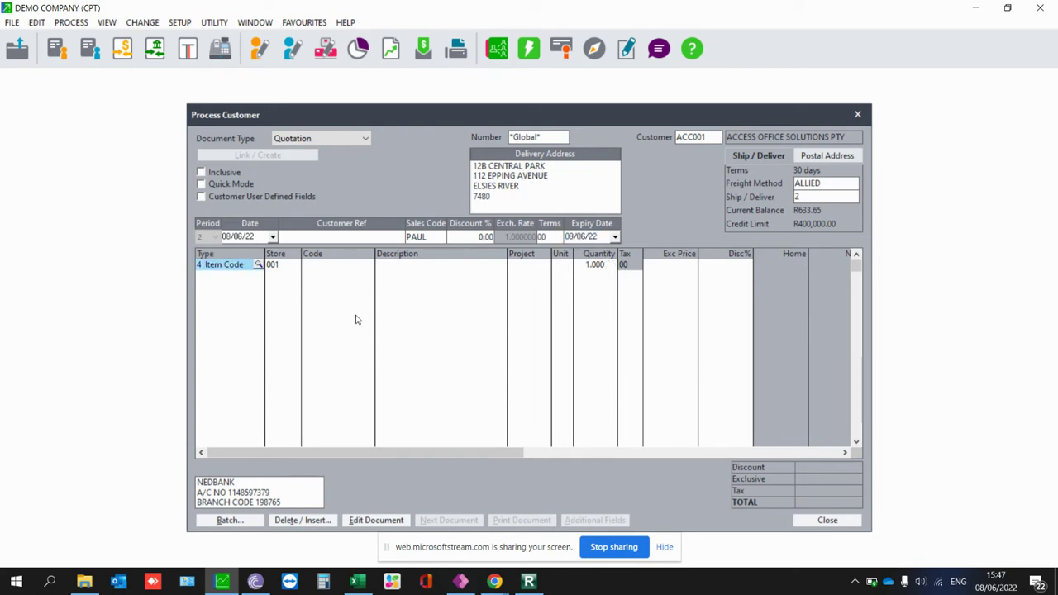
key("Return")
key("Return")
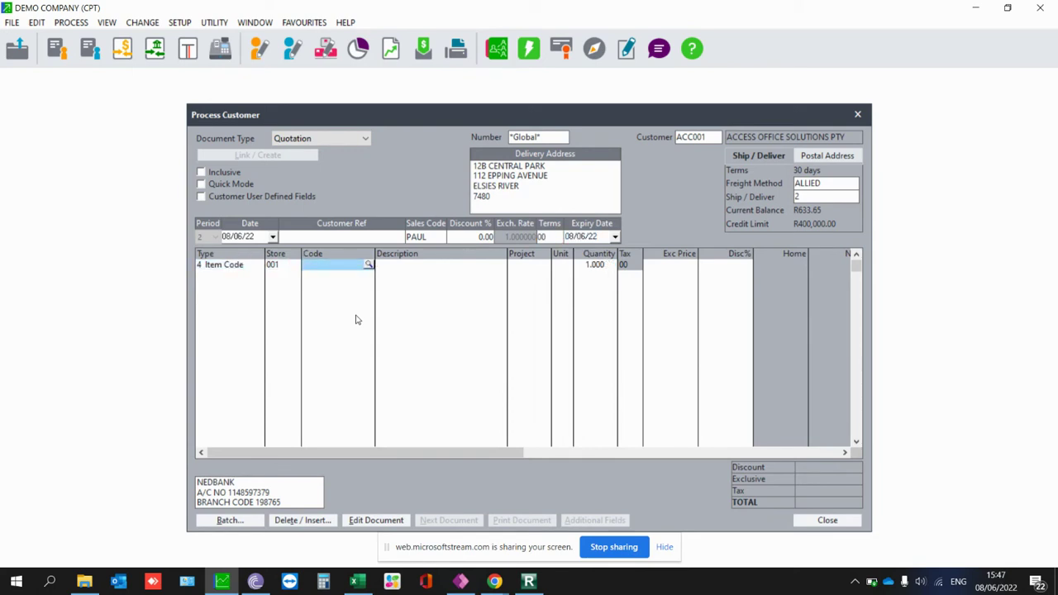
Add 50 of item 0.5LTUB and complete quotation QU100052 totalling R575.00
key("Return")
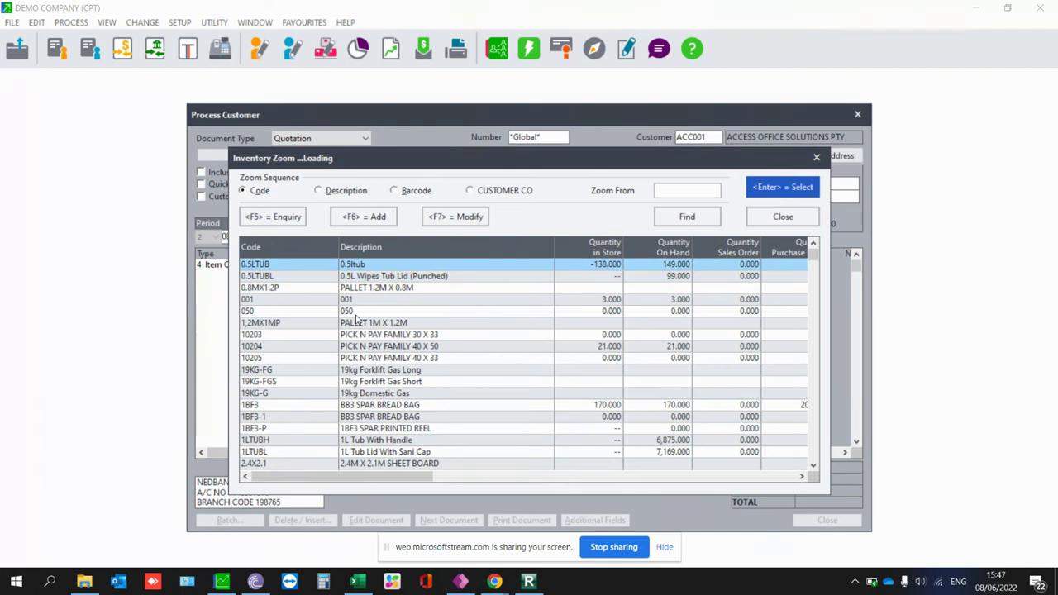
key("Return")
key("Return")
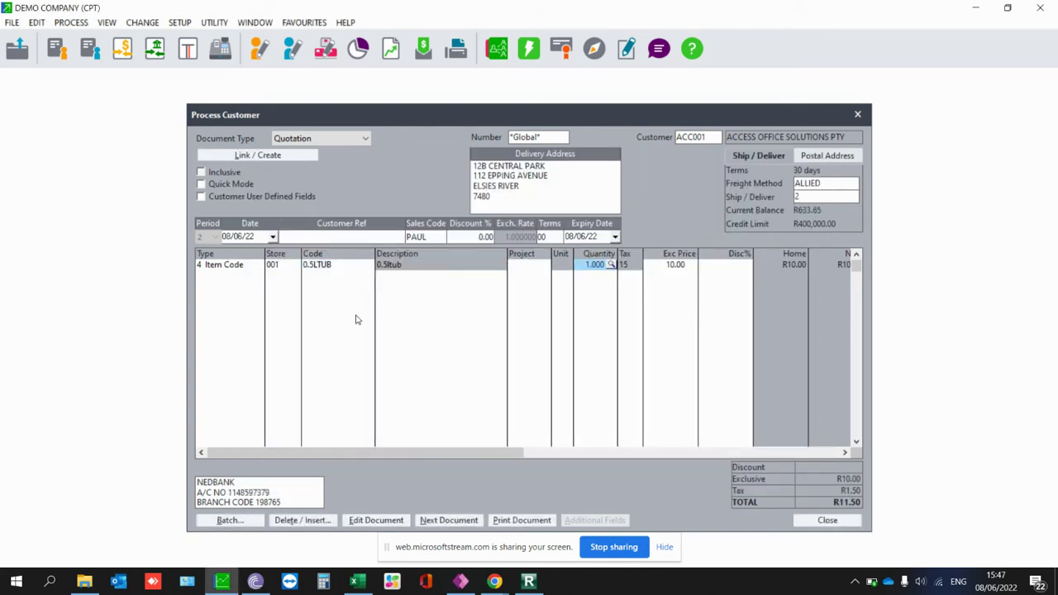
type("50")
key("Return")
key("Return")
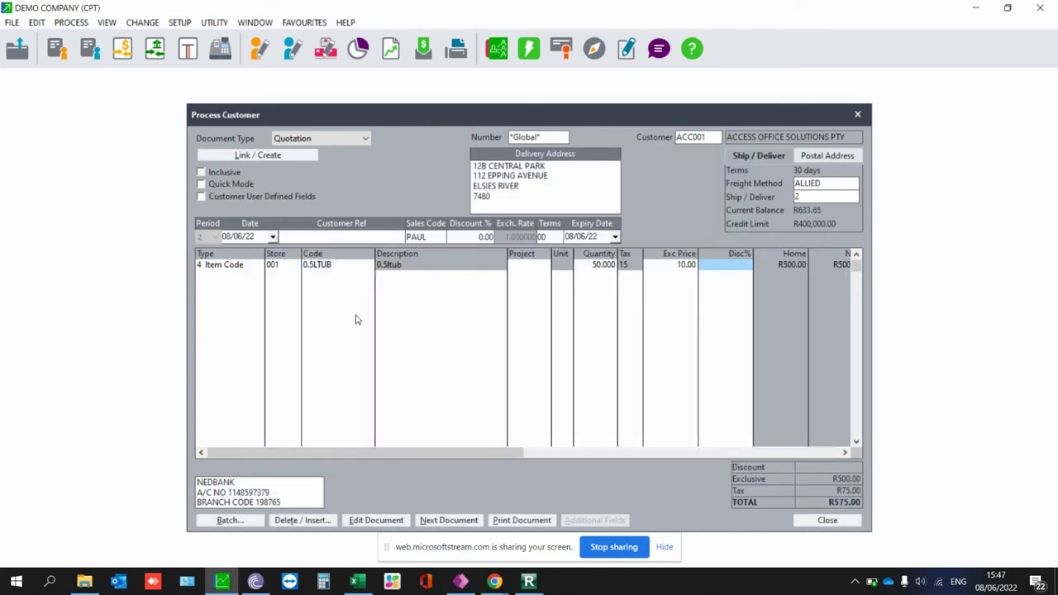
key("Return")
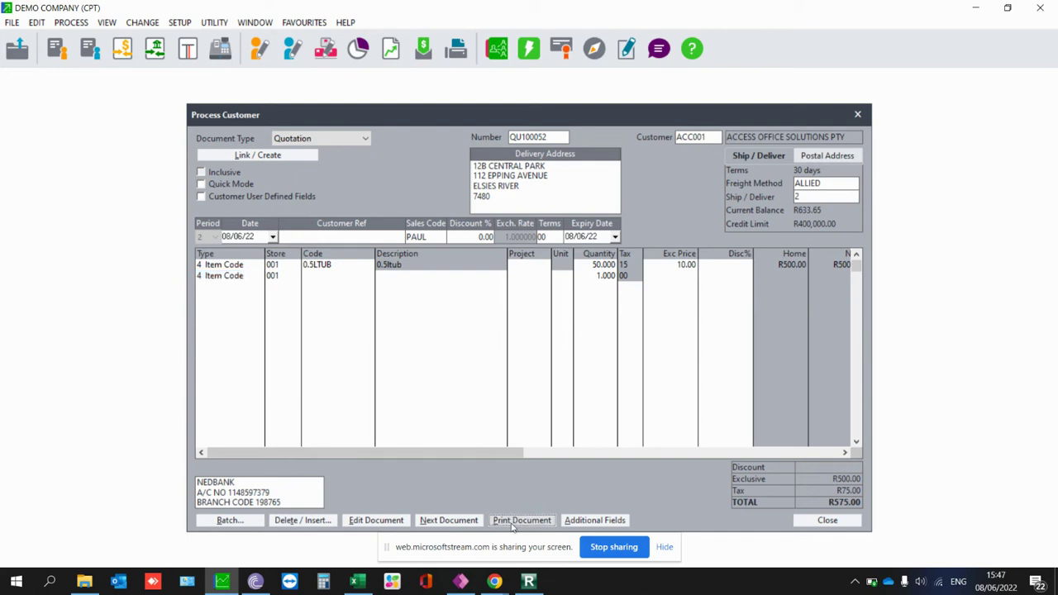
left_click(513, 521)
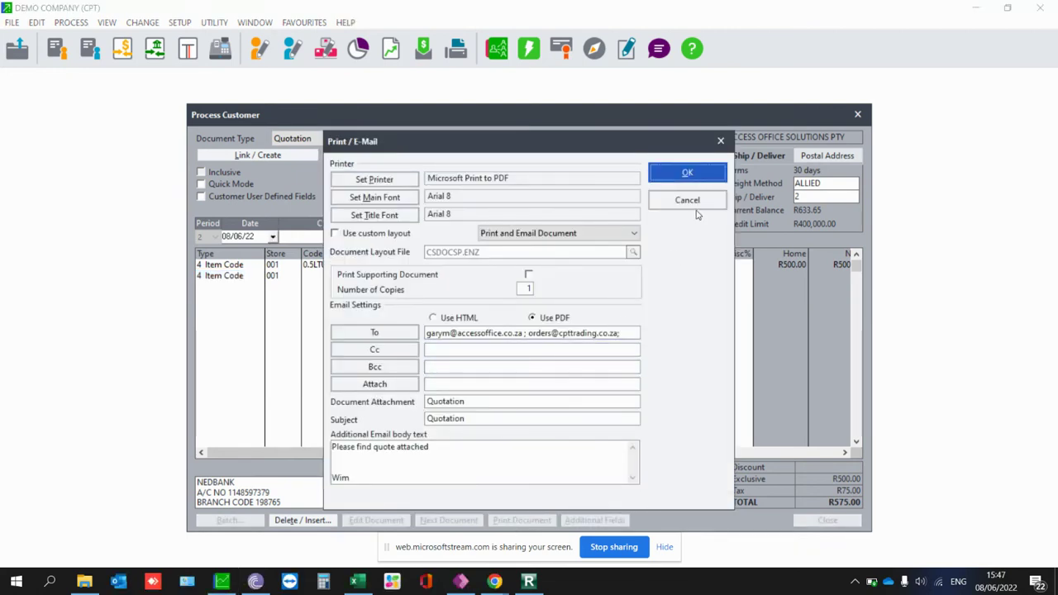
left_click(690, 201)
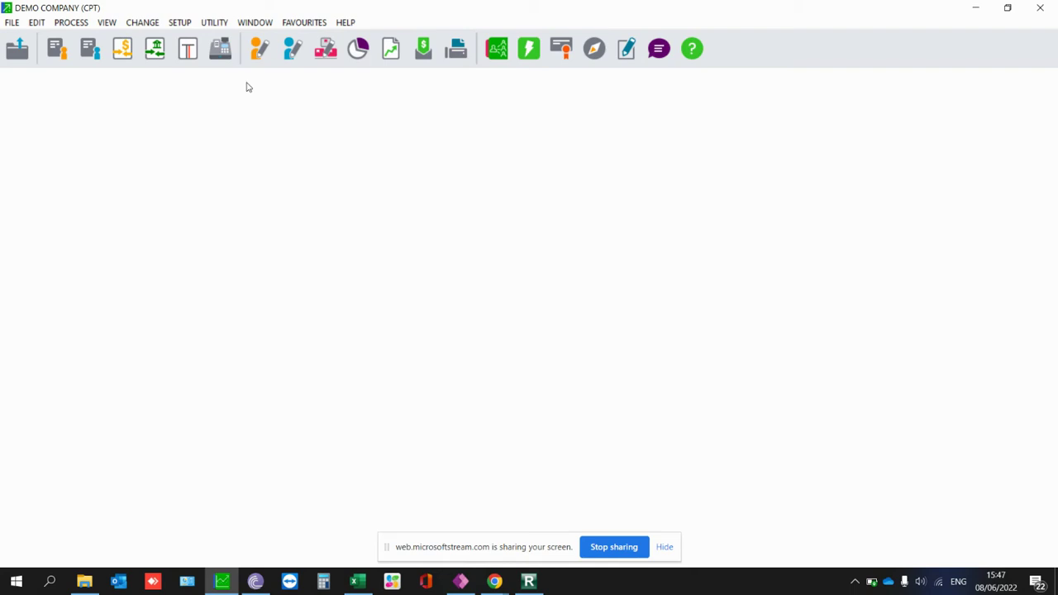
left_click(123, 52)
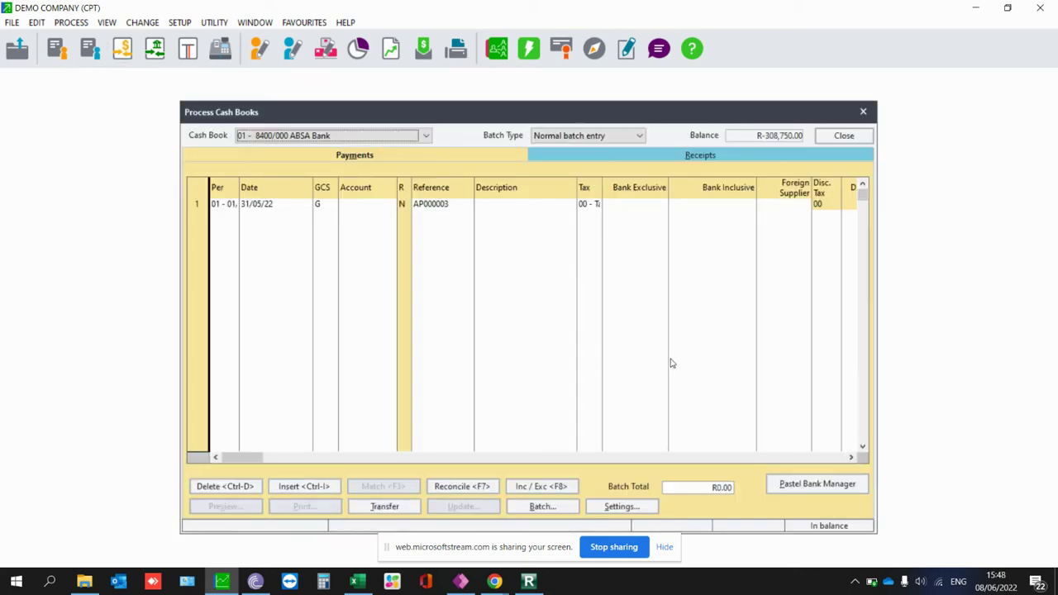
left_click(799, 483)
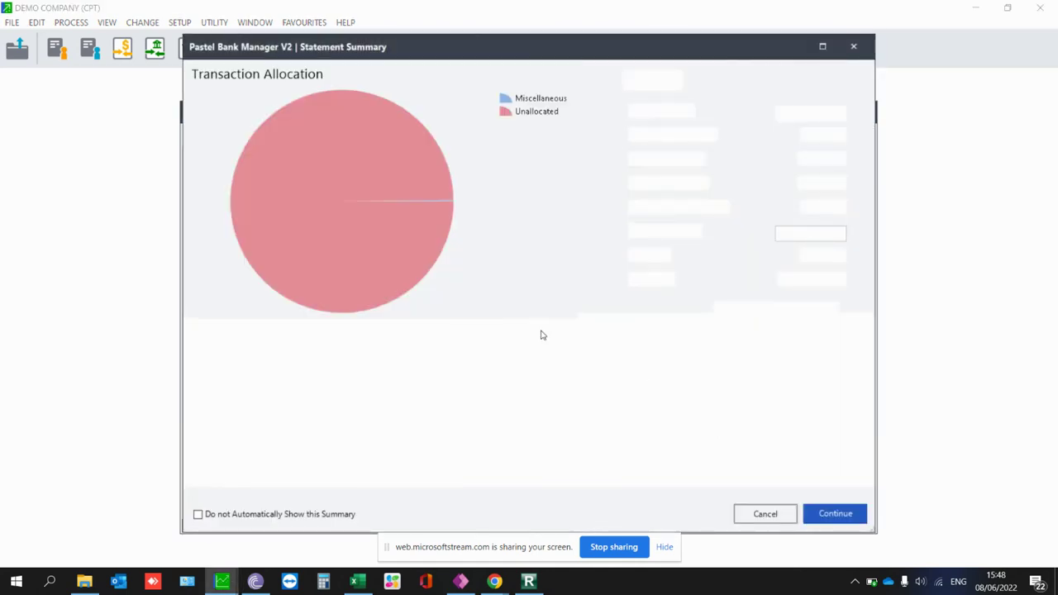
left_click(824, 515)
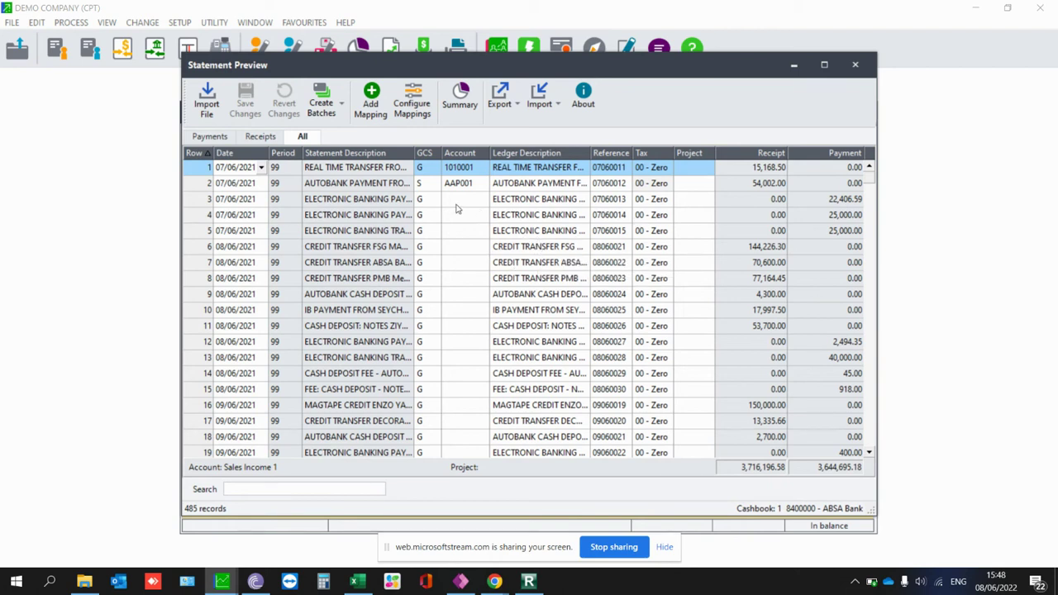
left_click(470, 199)
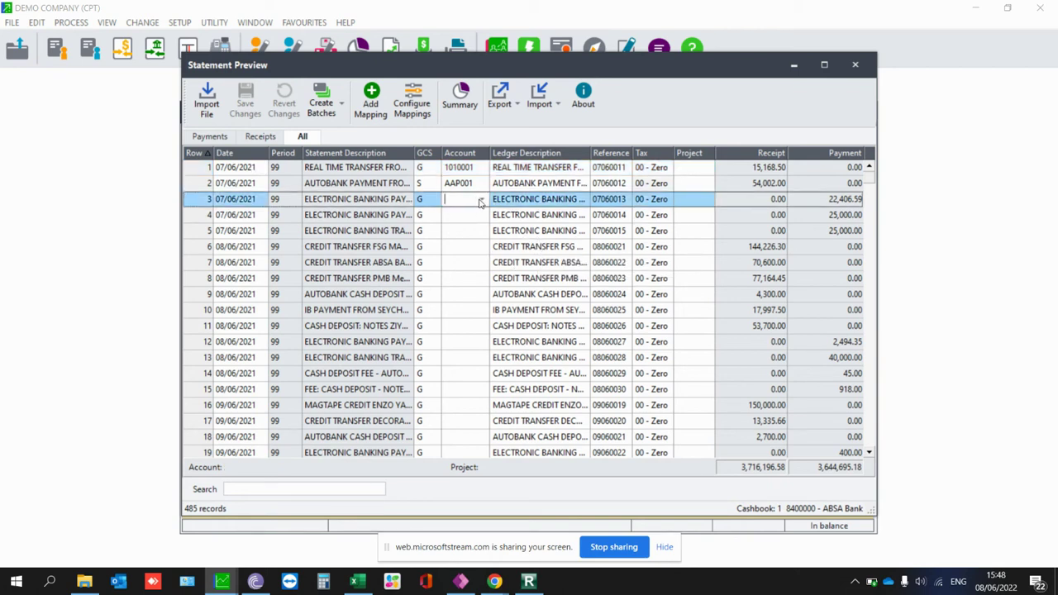
left_click(481, 203)
left_click(476, 253)
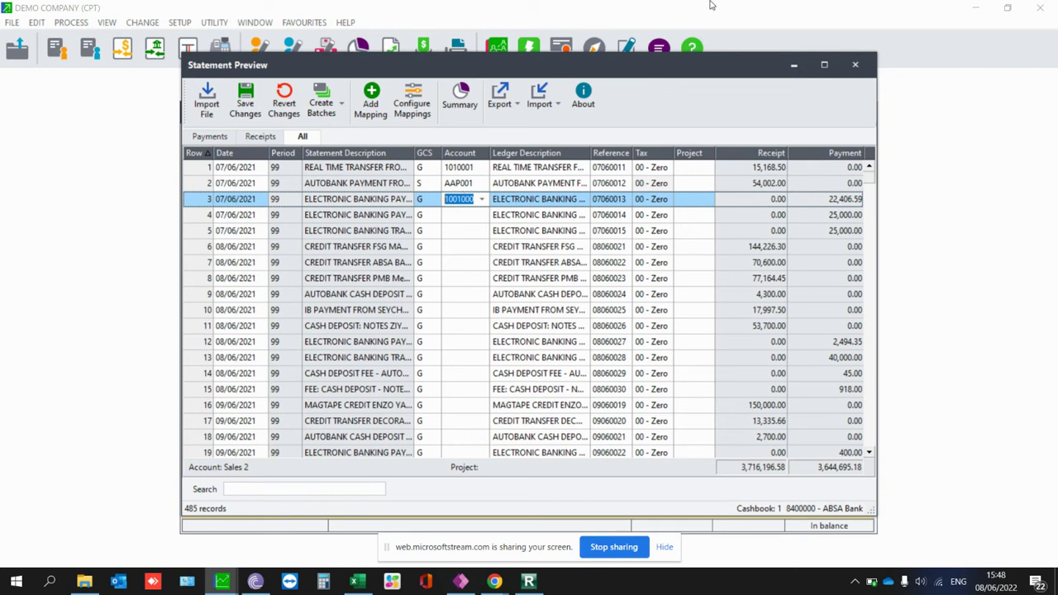
left_click(855, 64)
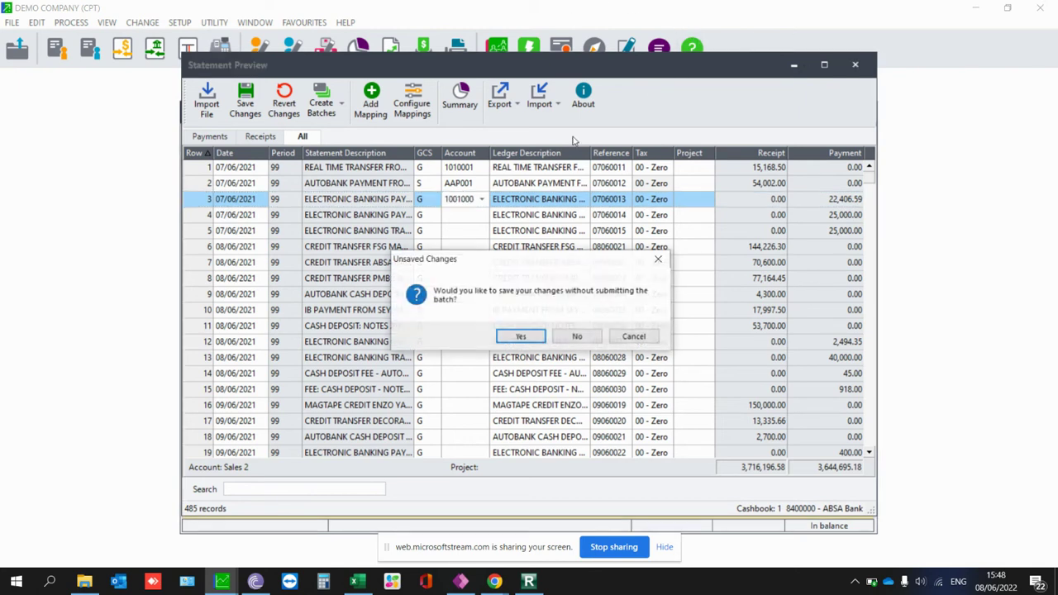
left_click(578, 337)
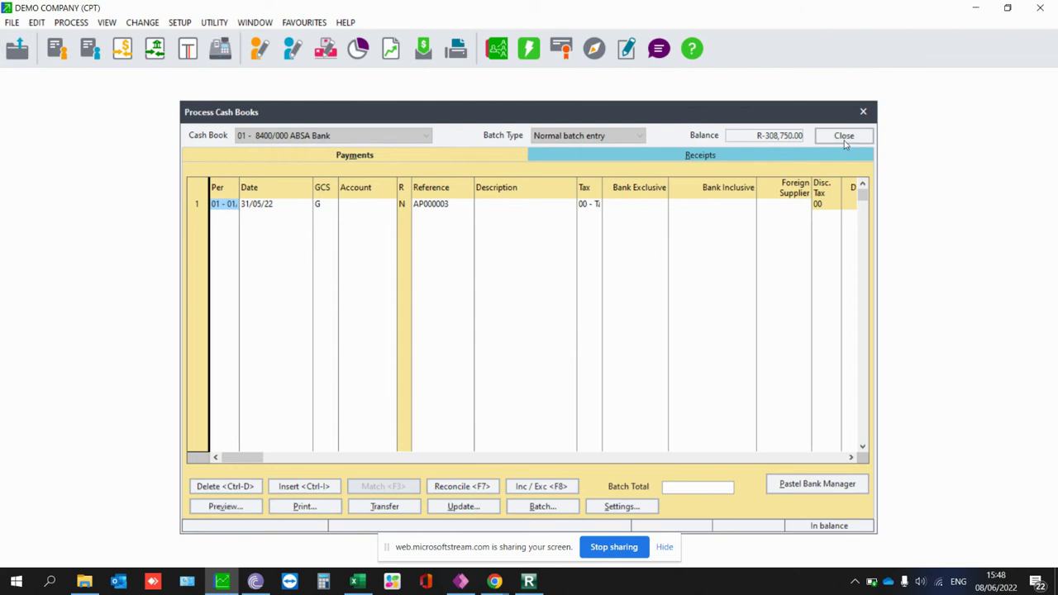
left_click(845, 136)
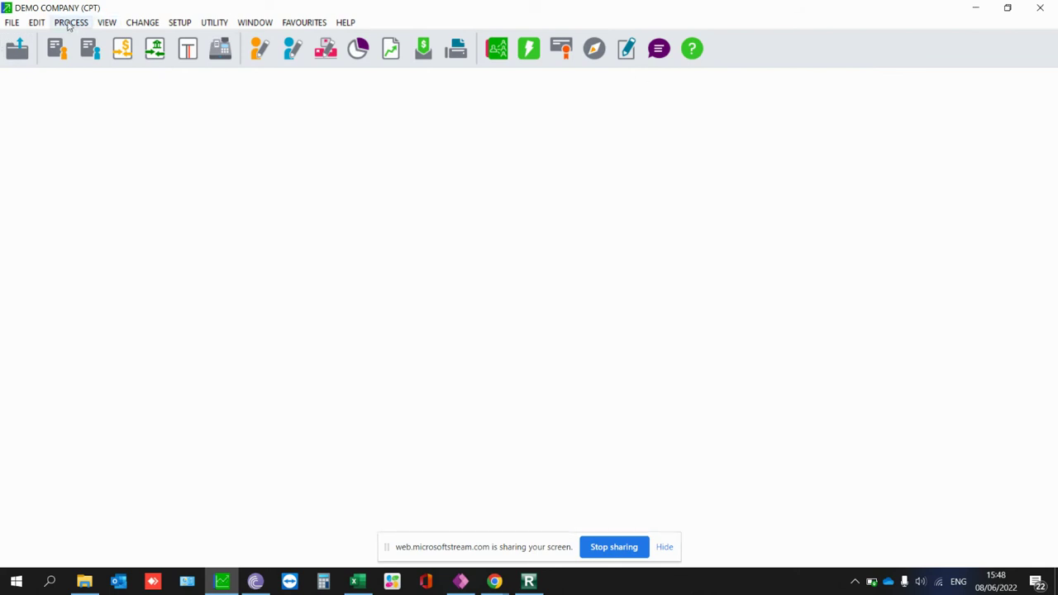
left_click(72, 23)
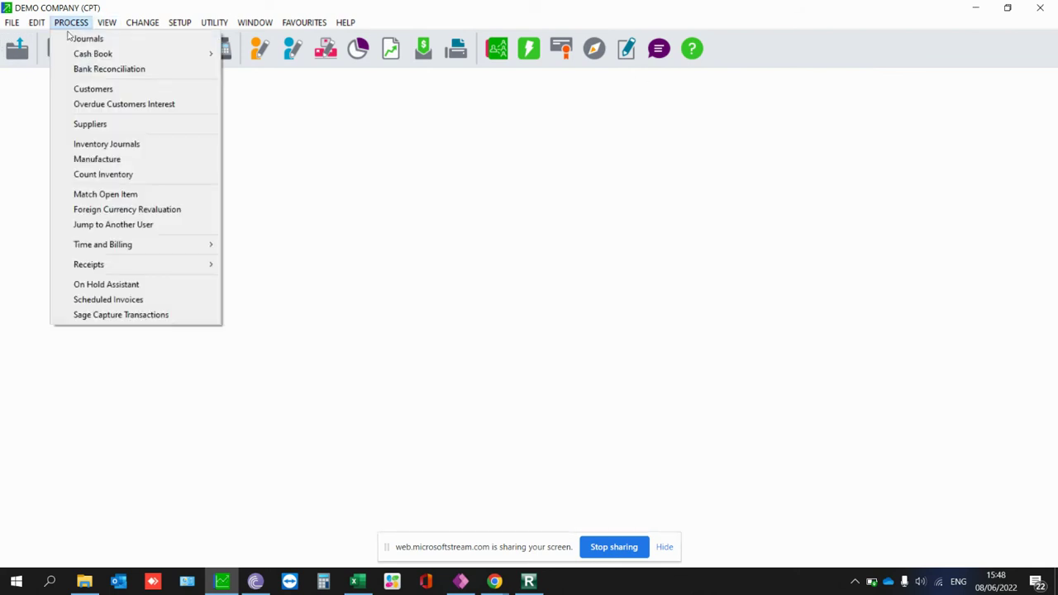
left_click(108, 177)
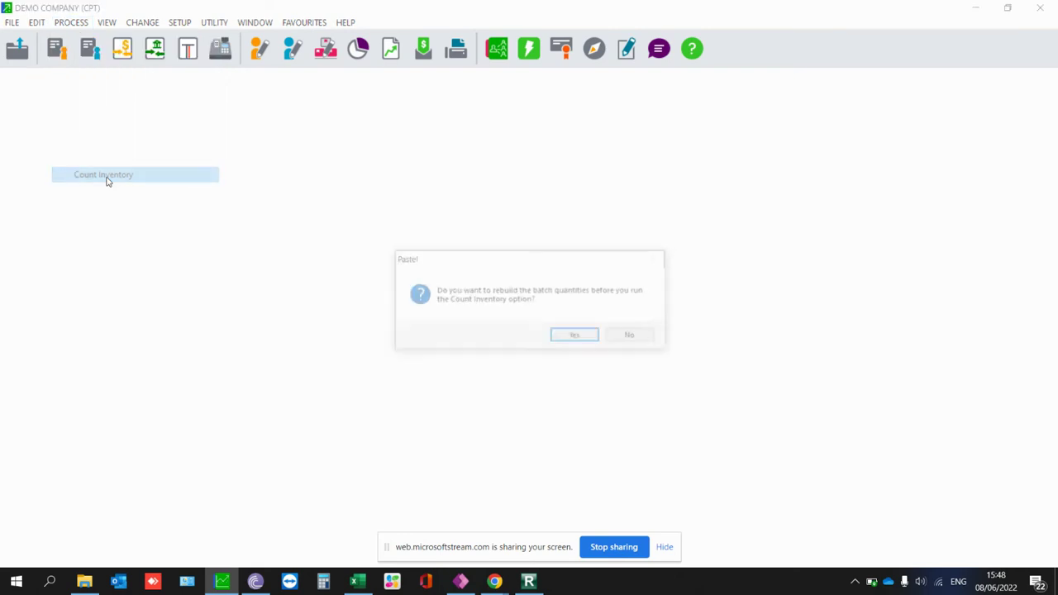
left_click(622, 339)
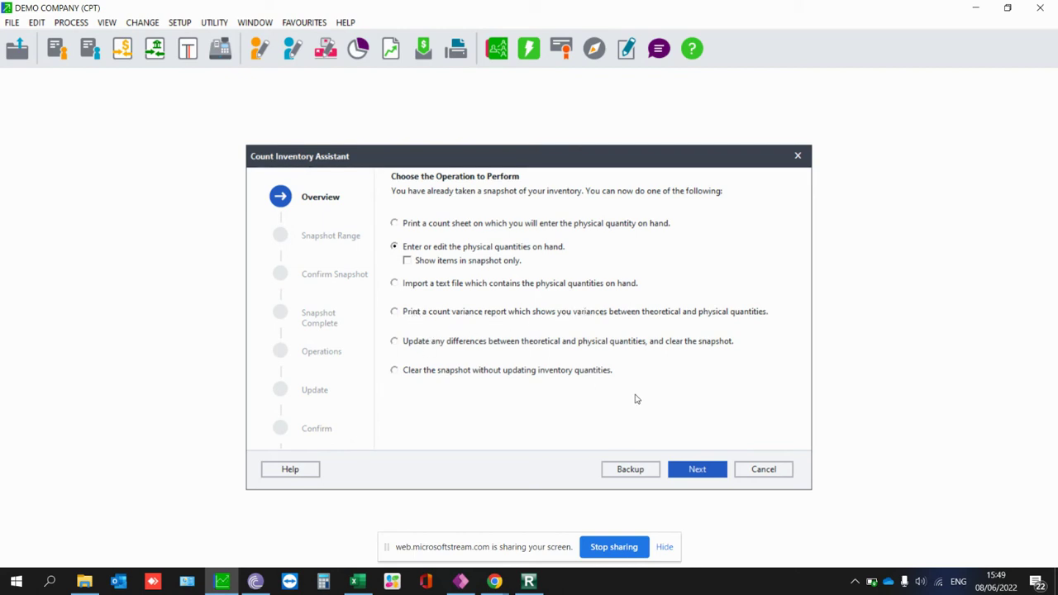
left_click(761, 472)
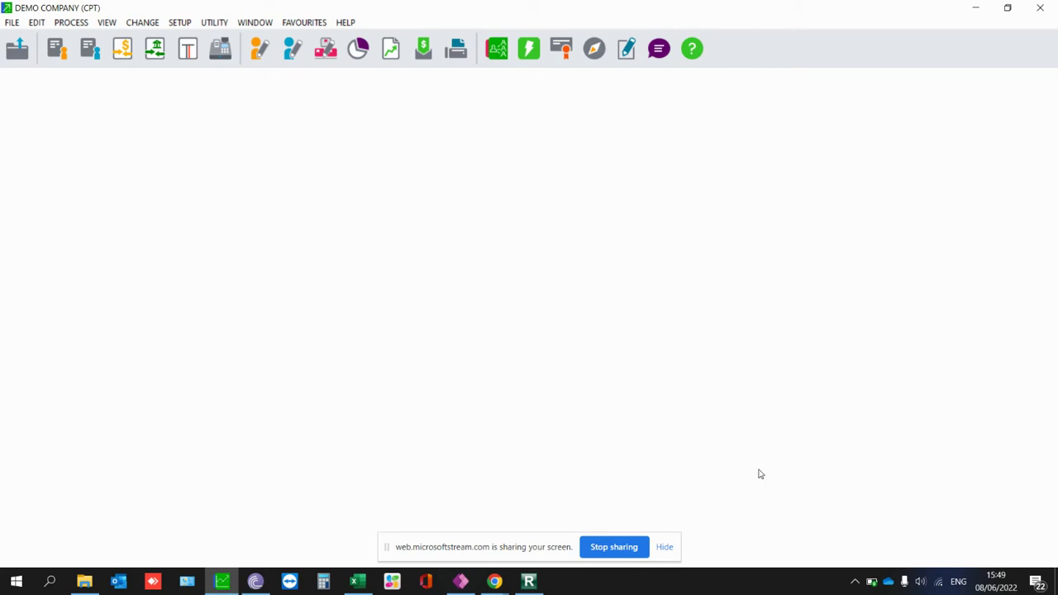
left_click(70, 23)
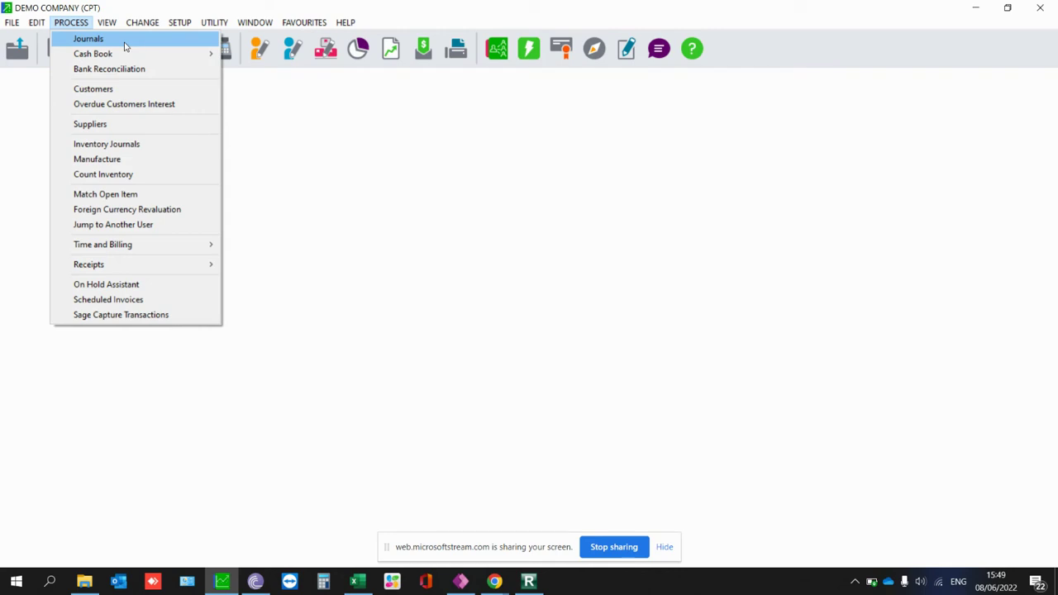
Open Process Journals on the 03 General Journal type, then close it
left_click(126, 47)
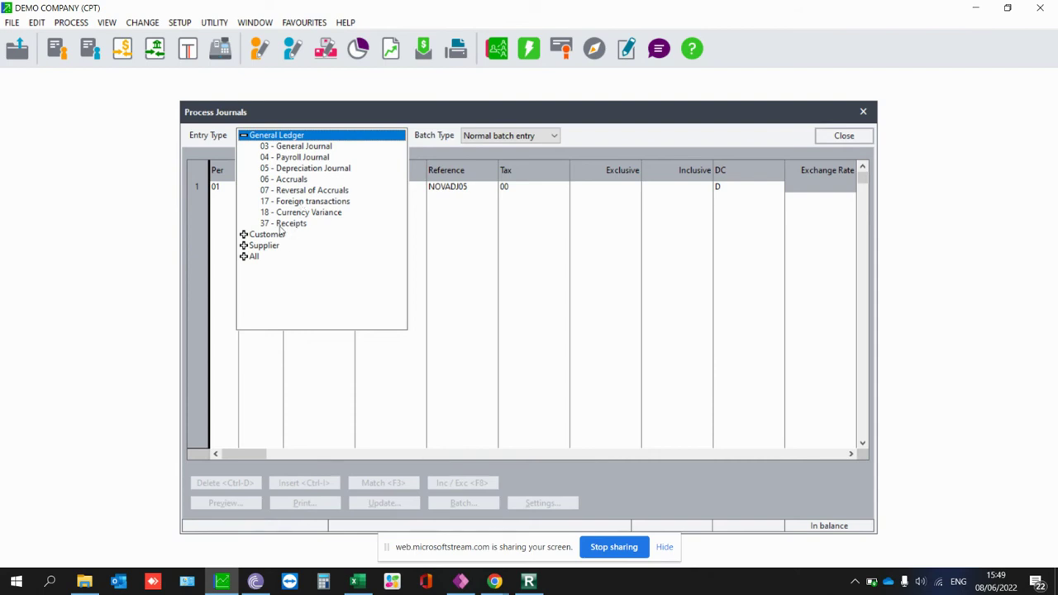
left_click(244, 236)
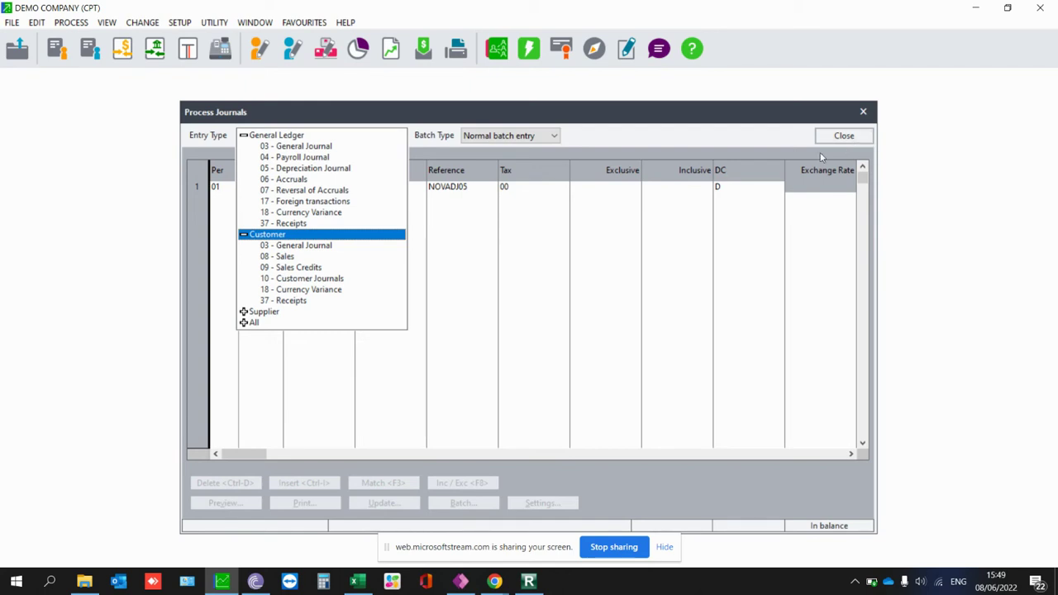
left_click(323, 149)
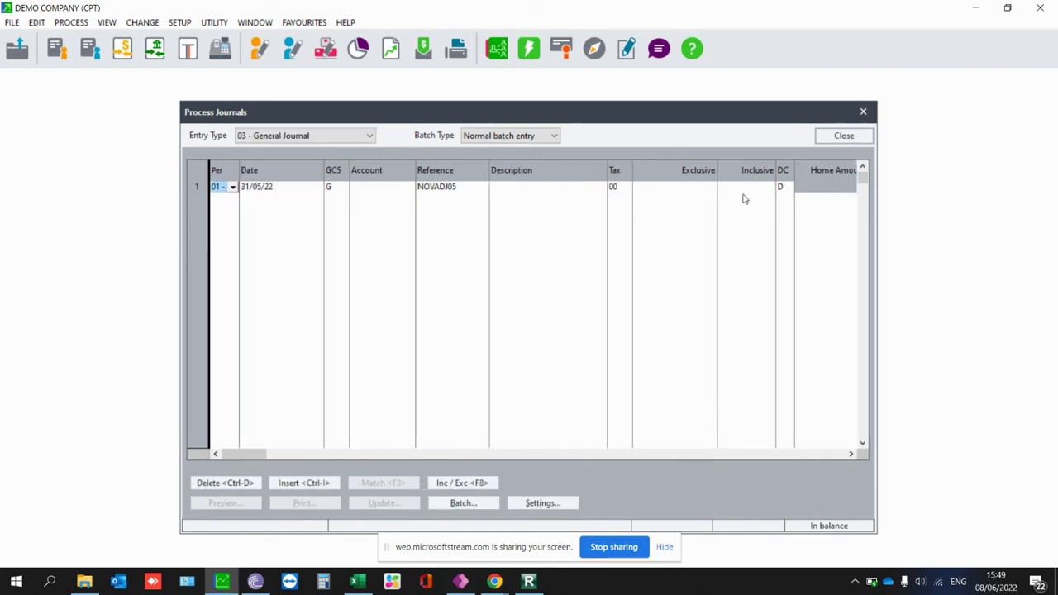
left_click(844, 135)
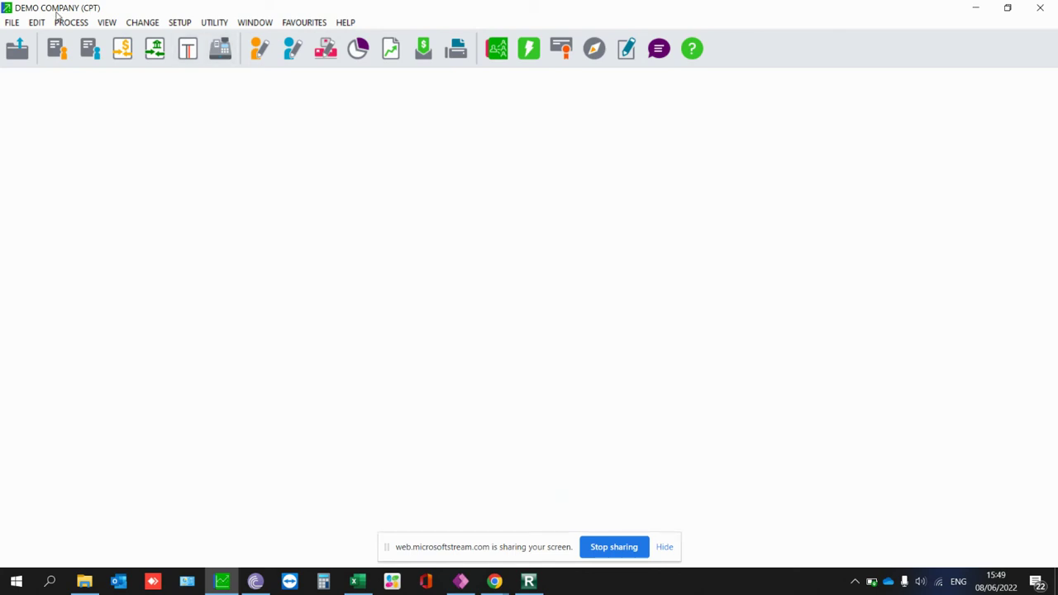
left_click(107, 23)
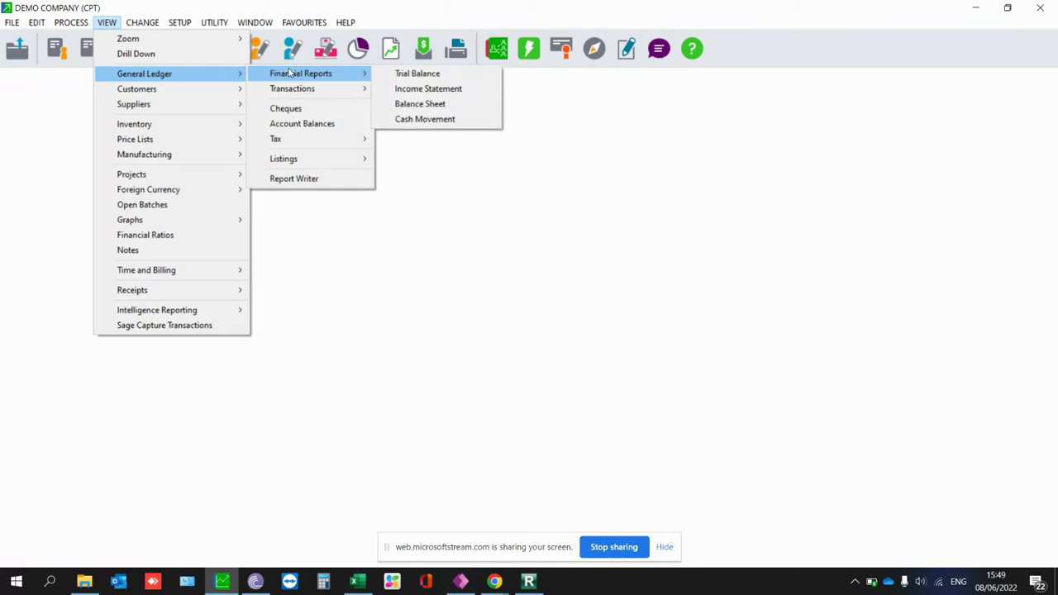
mouse_move(301, 73)
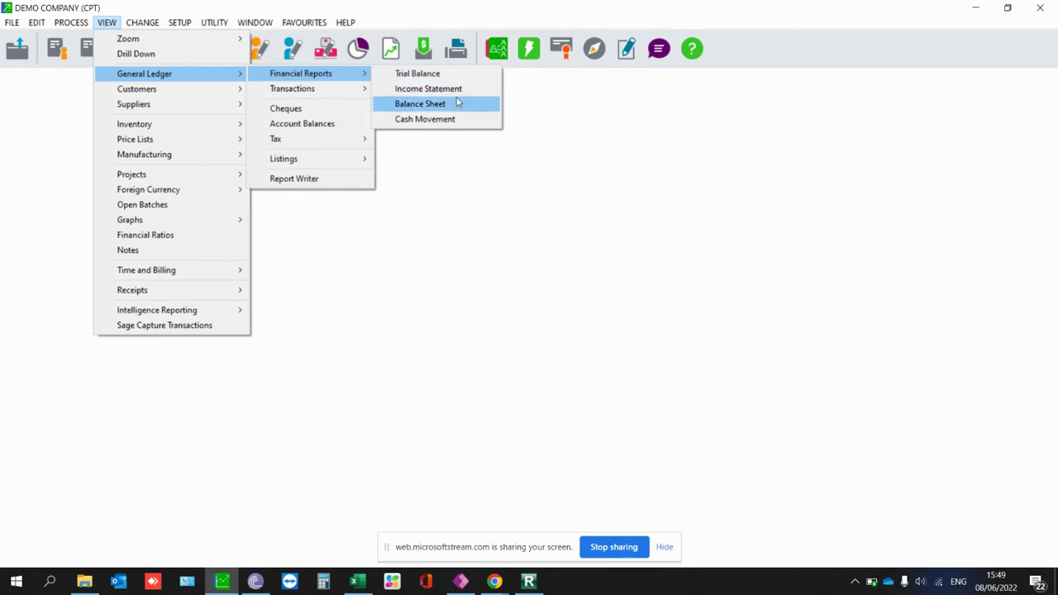
left_click(453, 104)
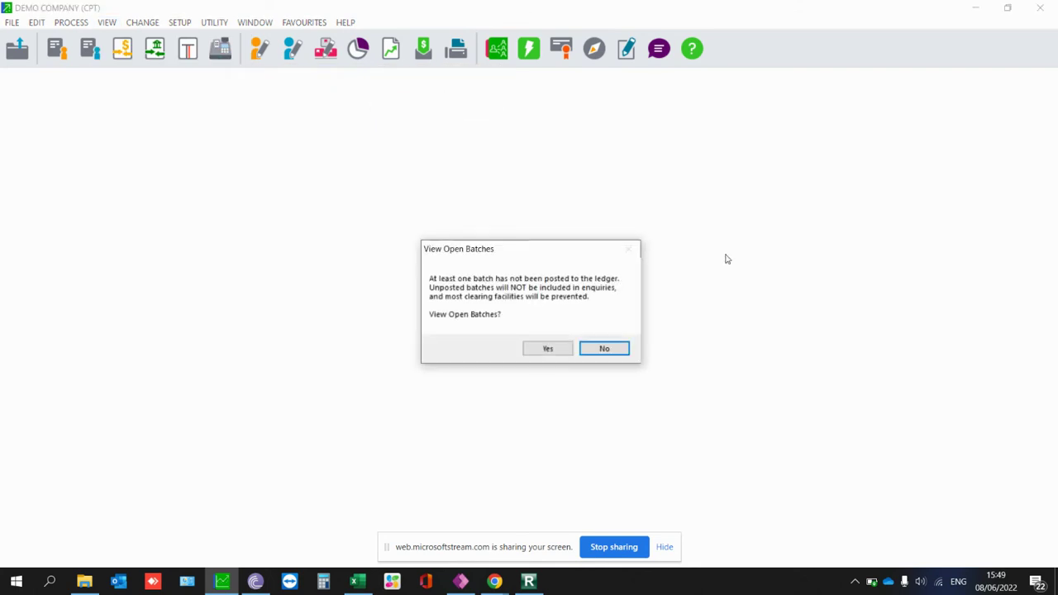
left_click(604, 350)
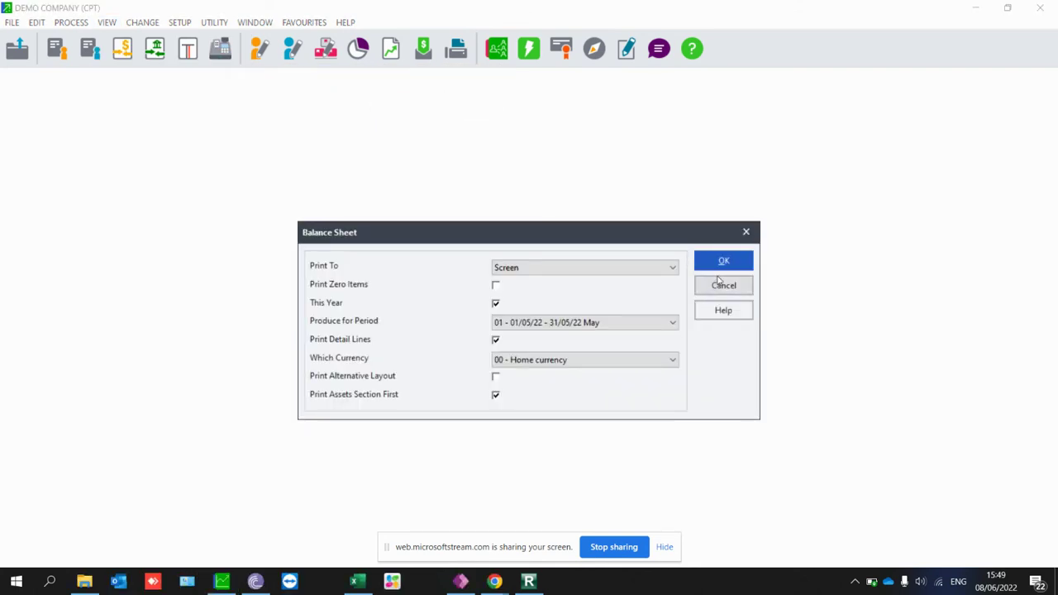
left_click(720, 261)
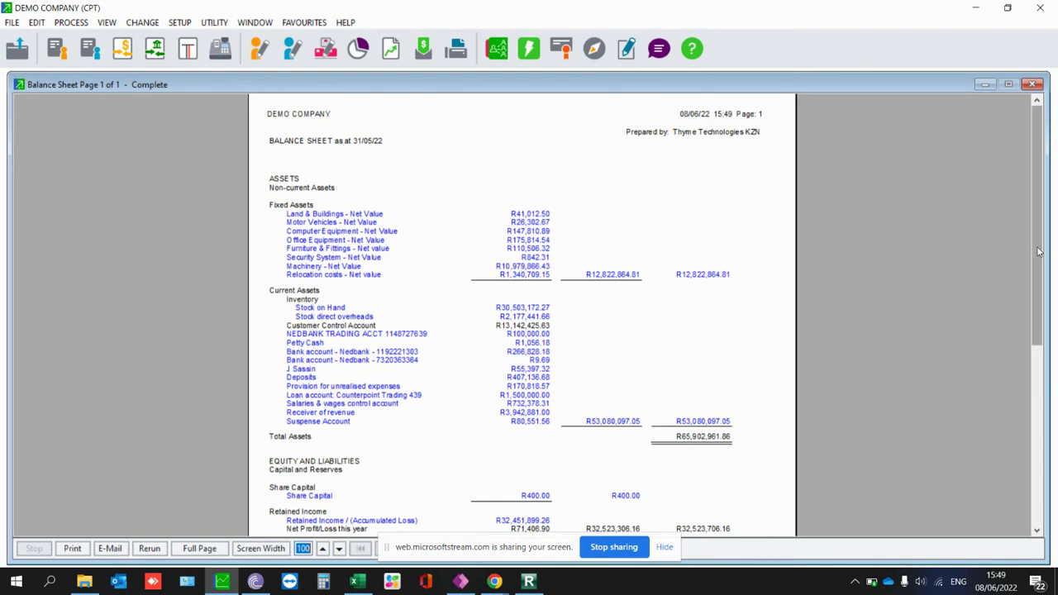
left_click_drag(1039, 251, 1047, 241)
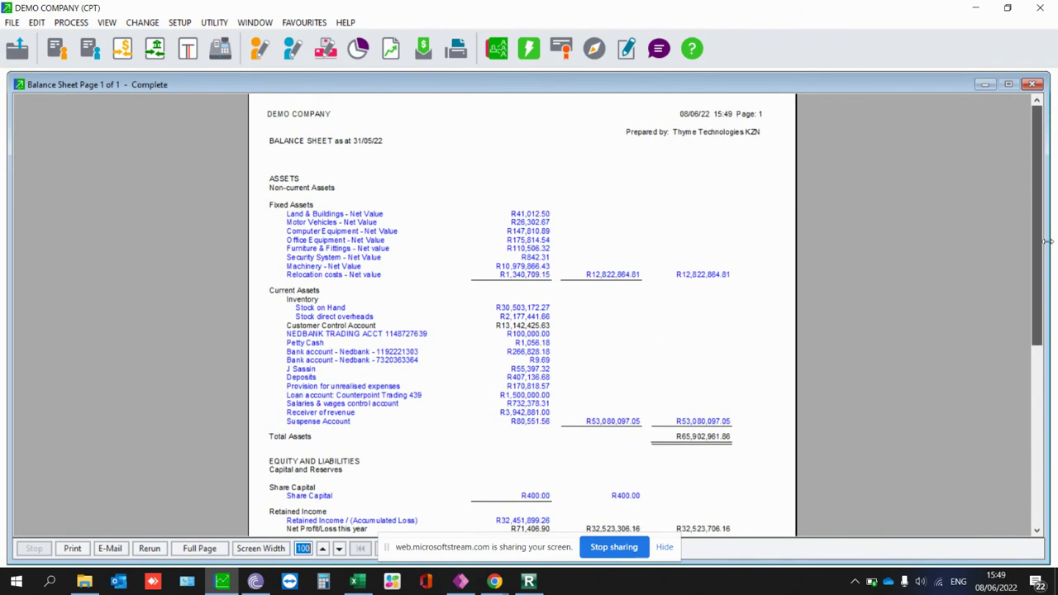
left_click(1032, 85)
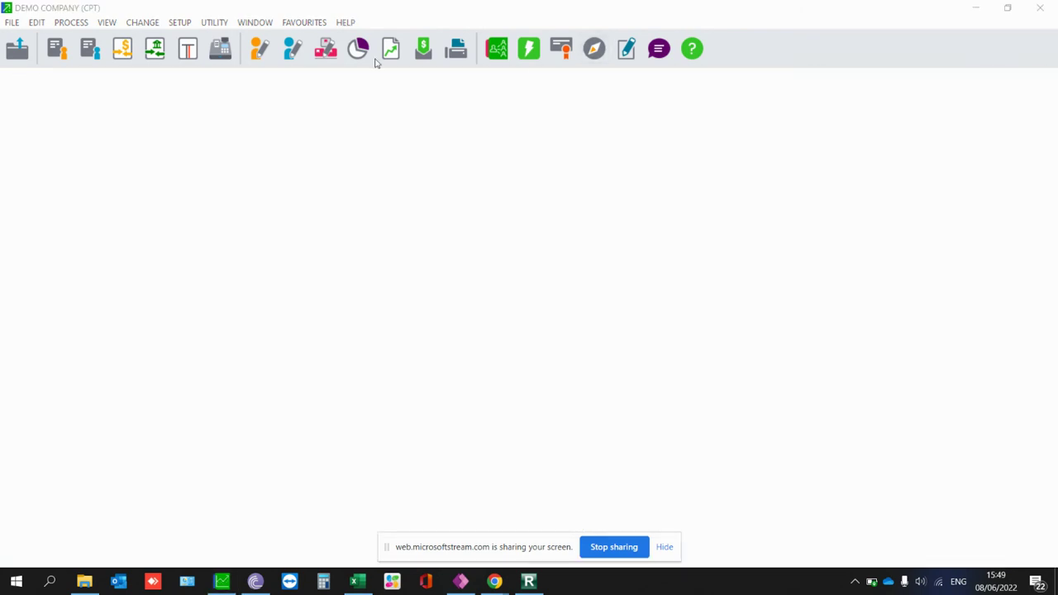
Preview the Tax Type Report for tax period 202108, then close the preview
left_click(105, 23)
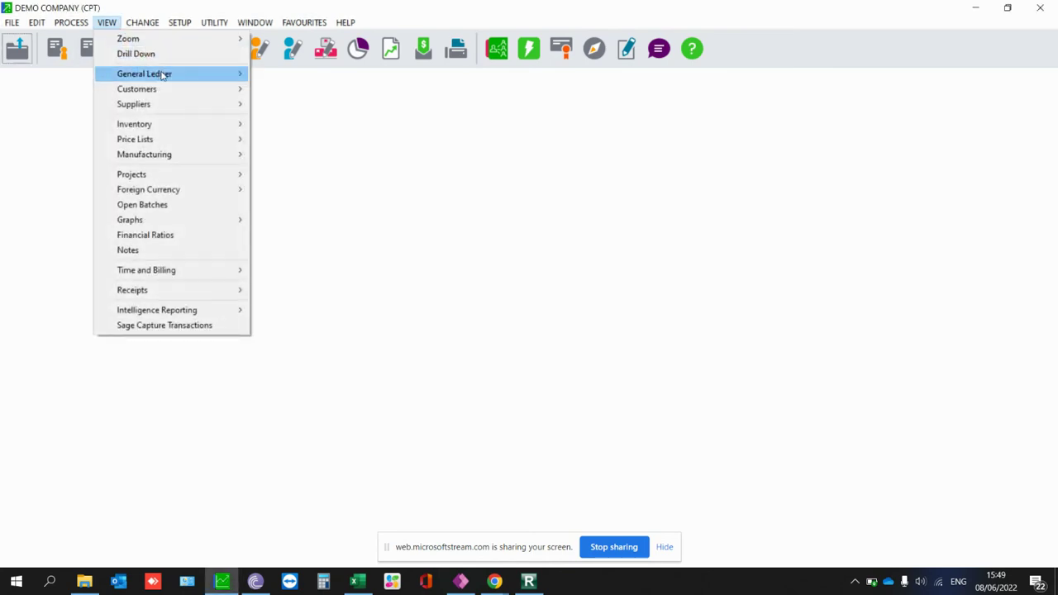
left_click(439, 144)
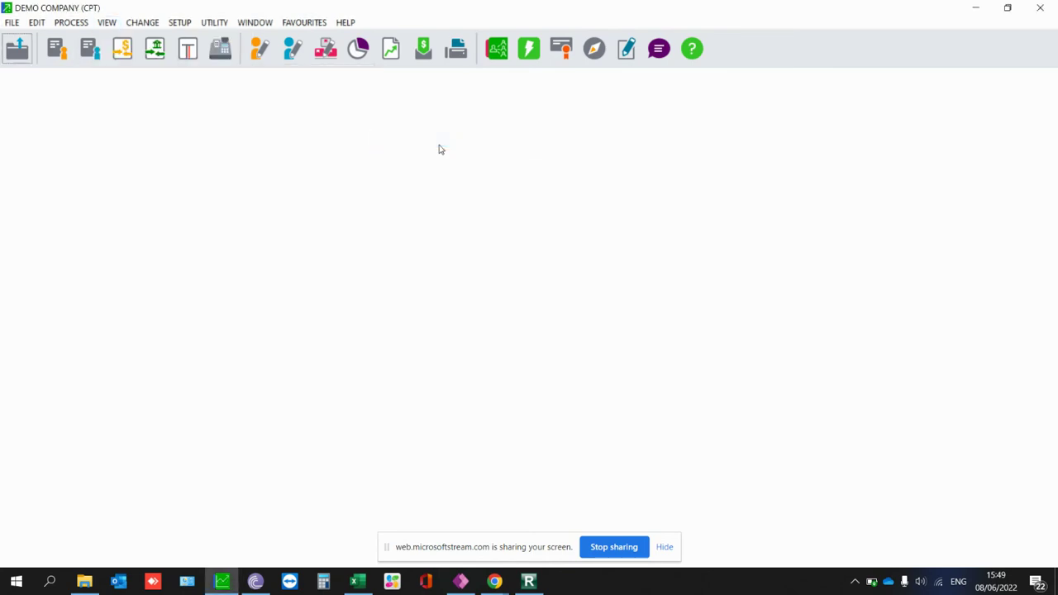
left_click(554, 318)
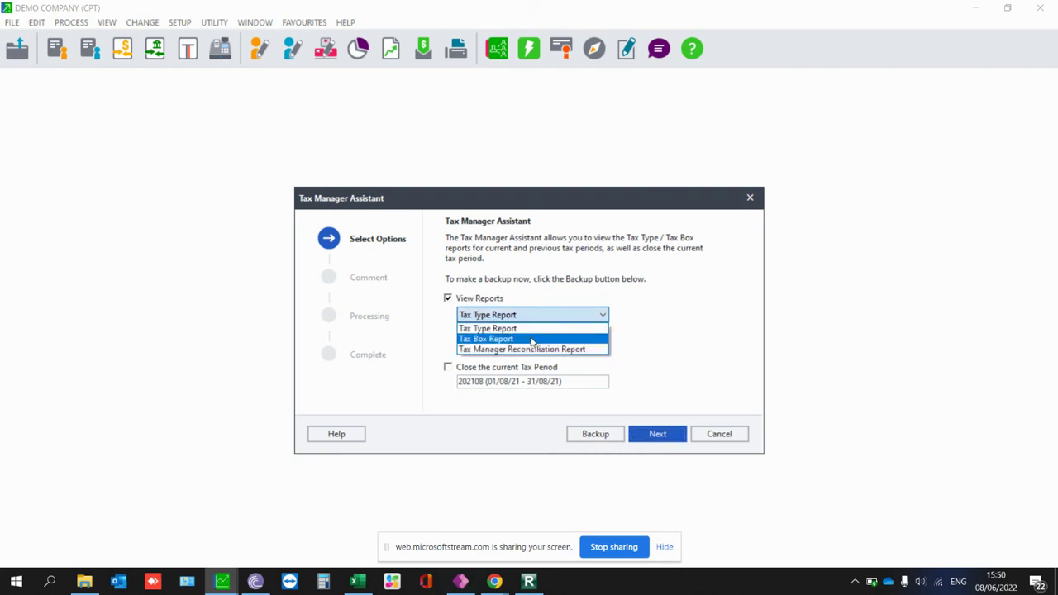
left_click(525, 328)
left_click(671, 440)
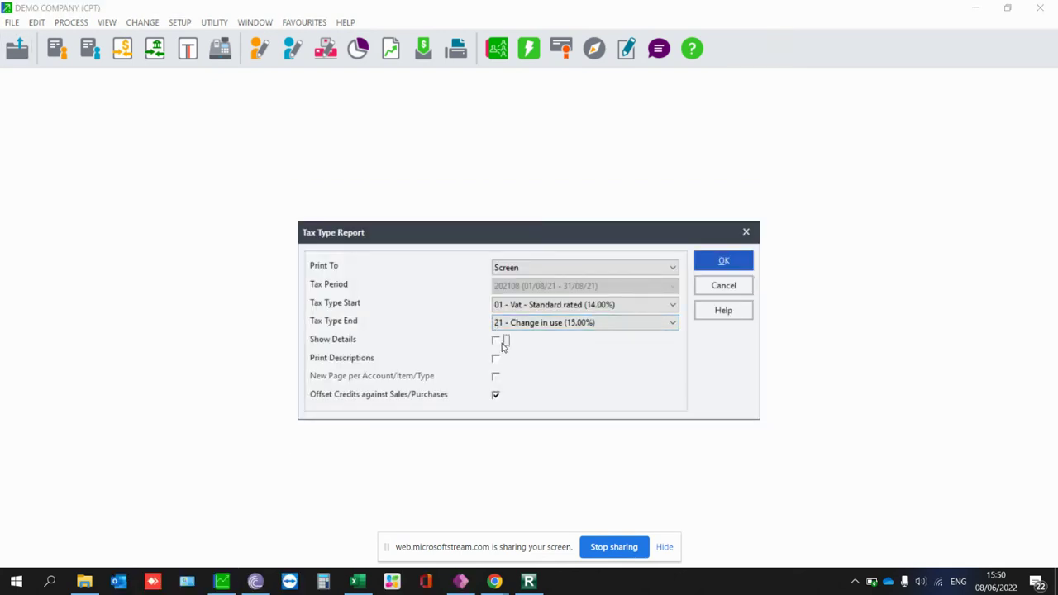
left_click(722, 262)
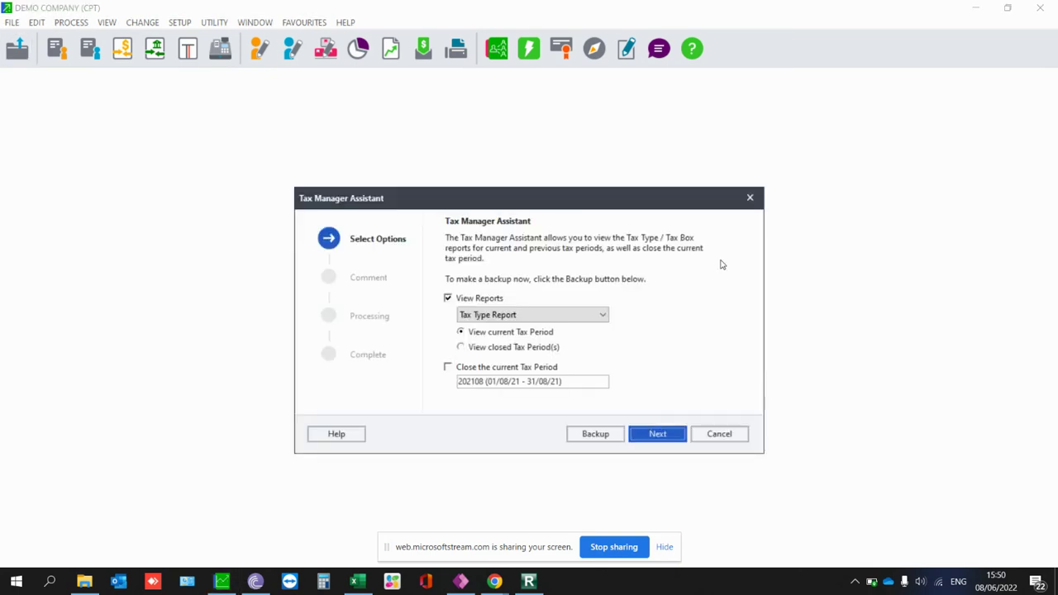
left_click(659, 436)
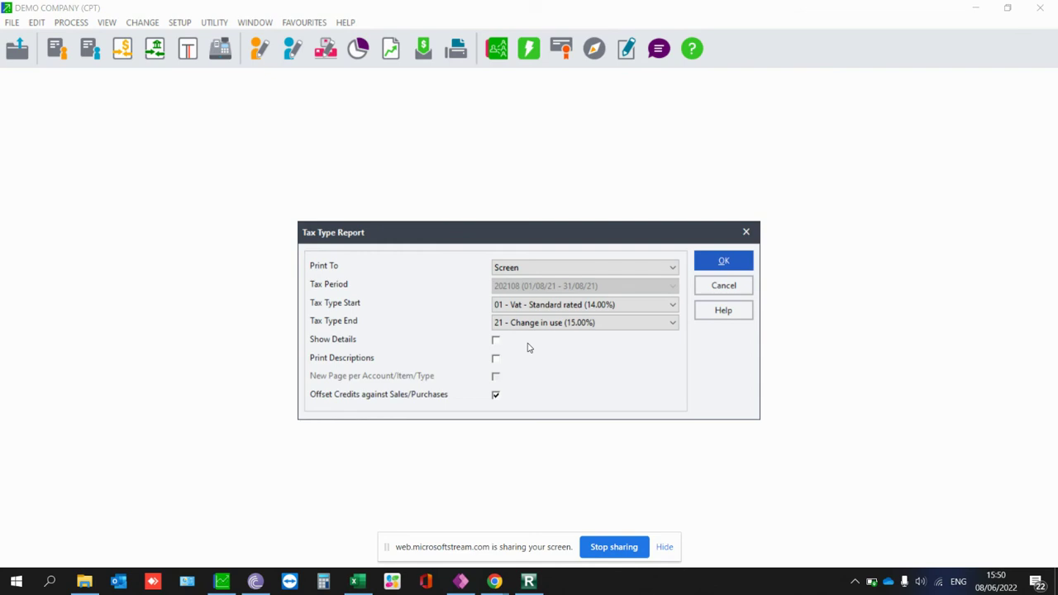
left_click(720, 262)
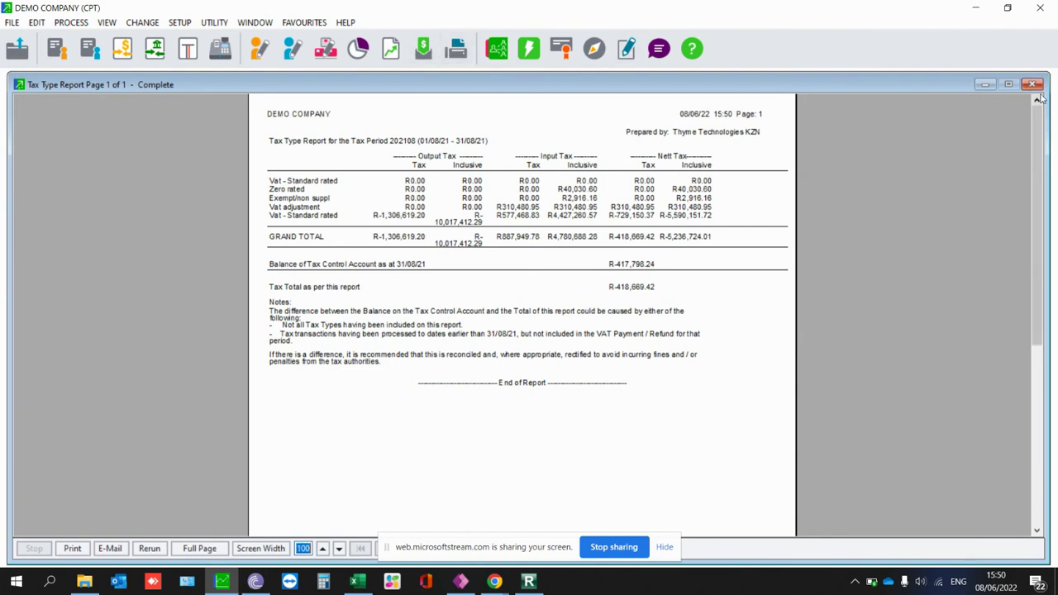
left_click(1037, 86)
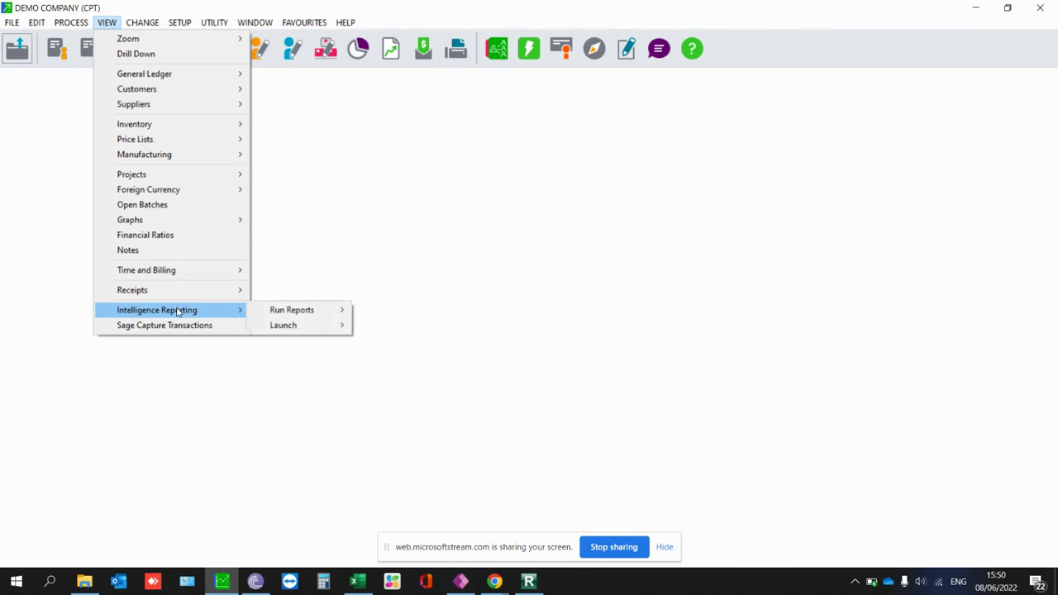
Generate an 'Income Statement' sheet from layout 4 in the Management Pack workbook
left_click(352, 504)
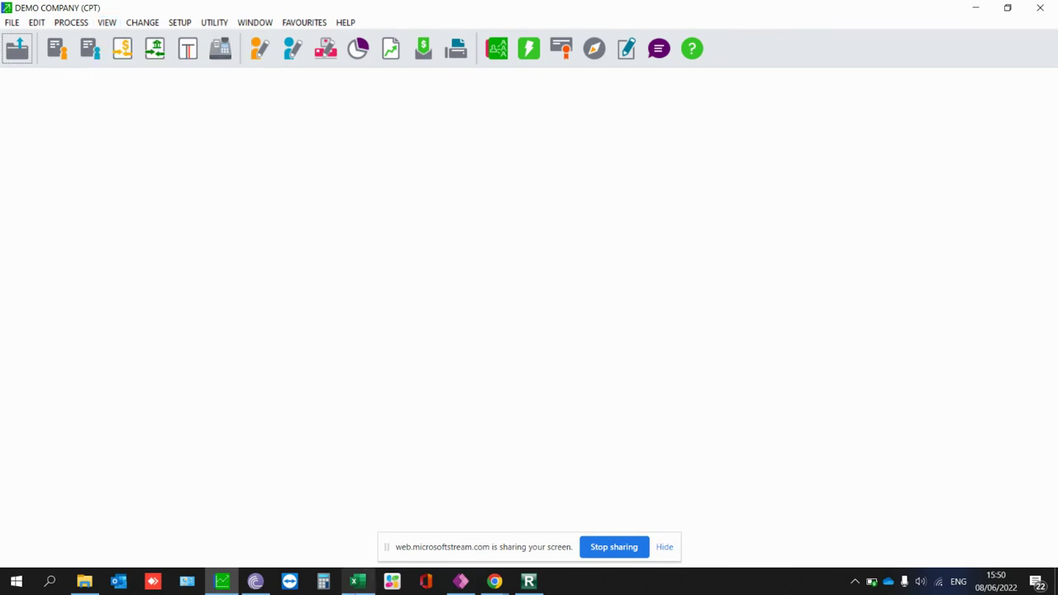
left_click(358, 582)
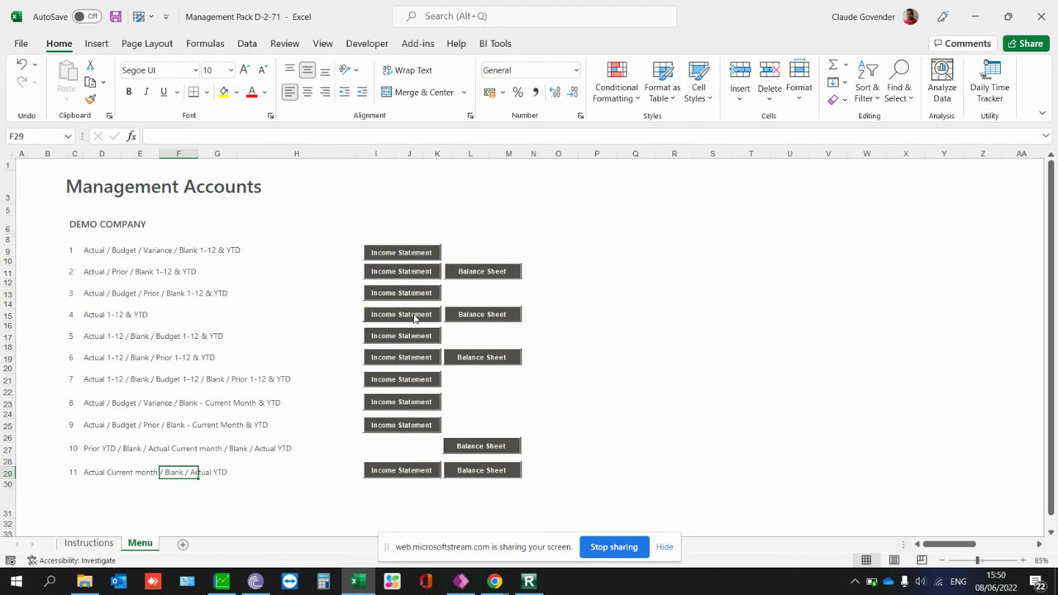
left_click(415, 318)
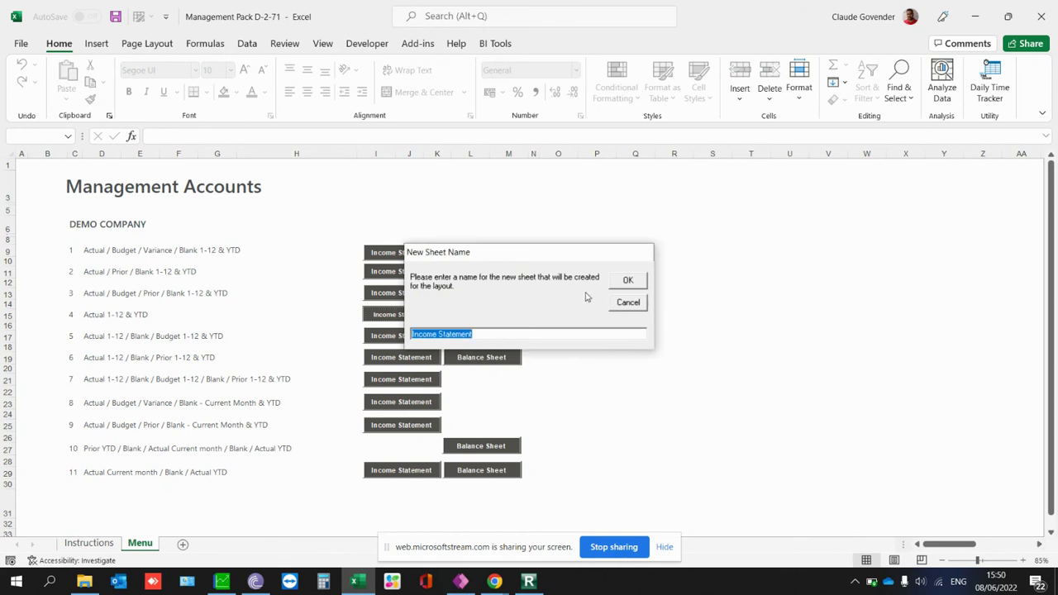
left_click(627, 282)
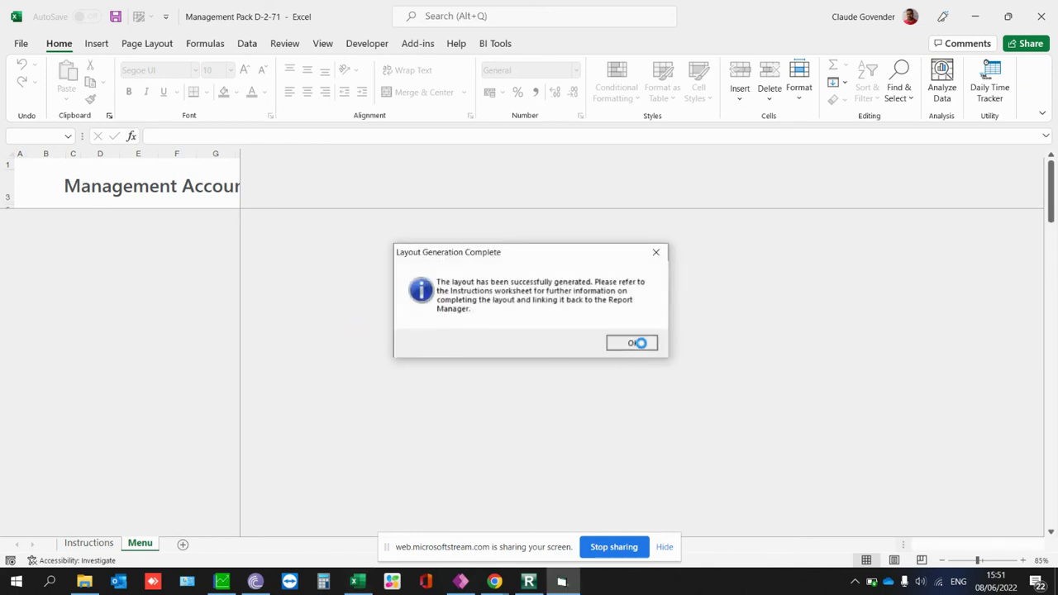
left_click(640, 342)
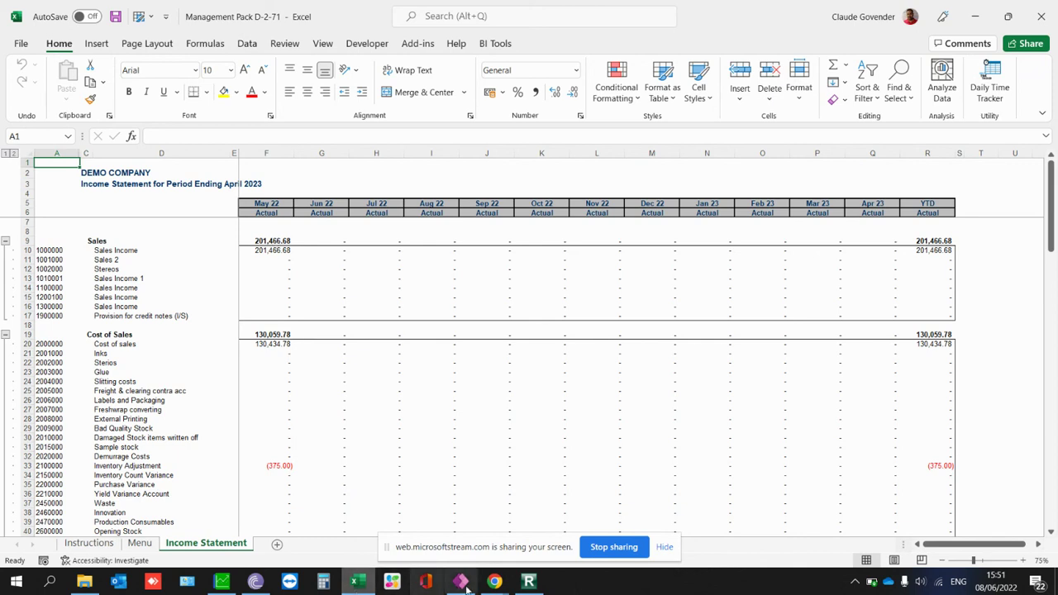
Browse the Report Manager tree to the Demonstration folder, then return to the Pastel window
left_click(529, 582)
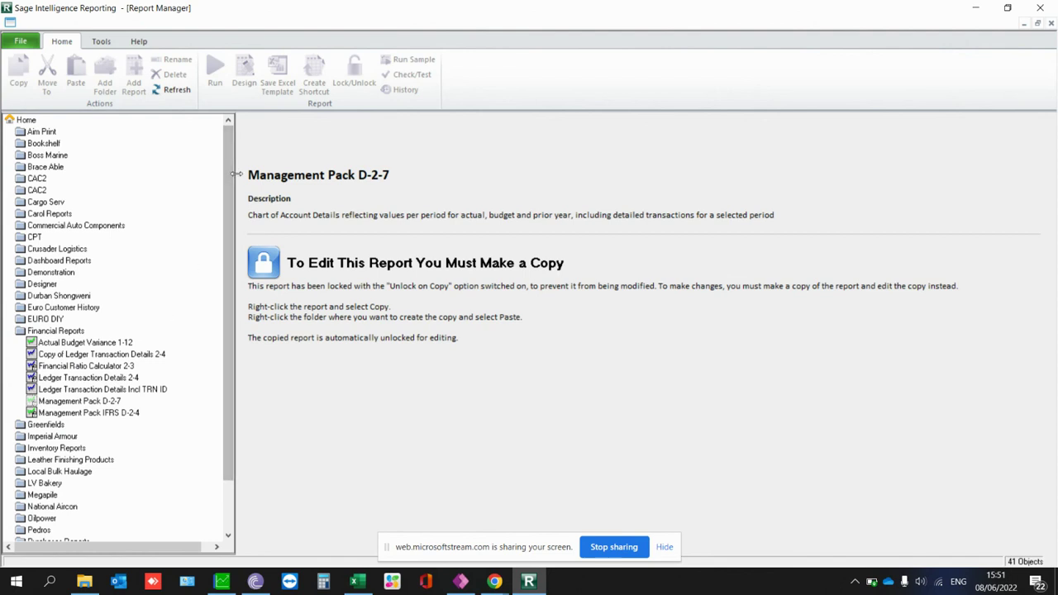
left_click_drag(230, 182, 222, 265)
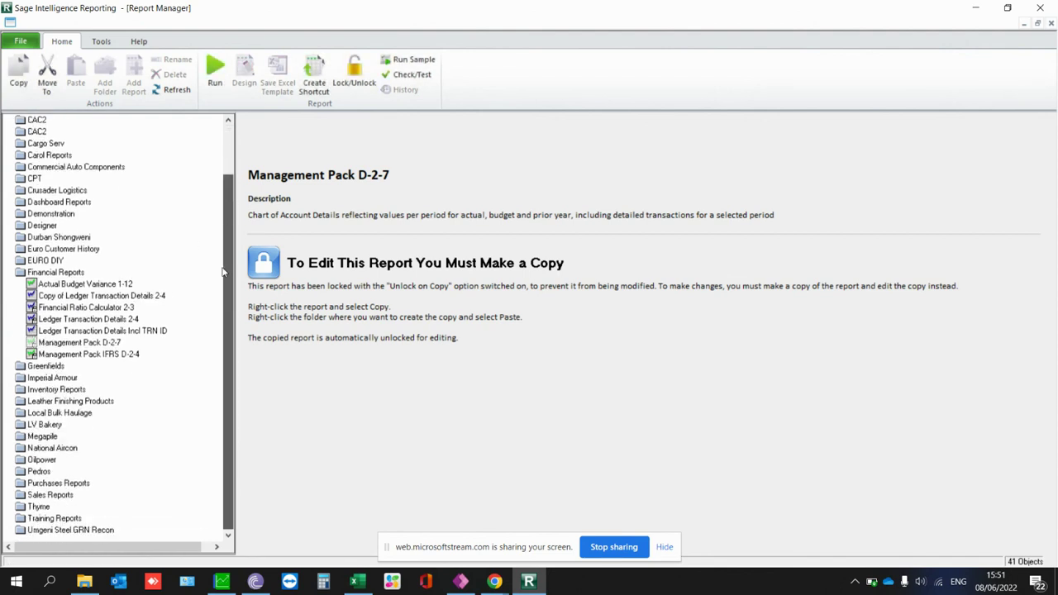
left_click_drag(41, 280, 41, 273)
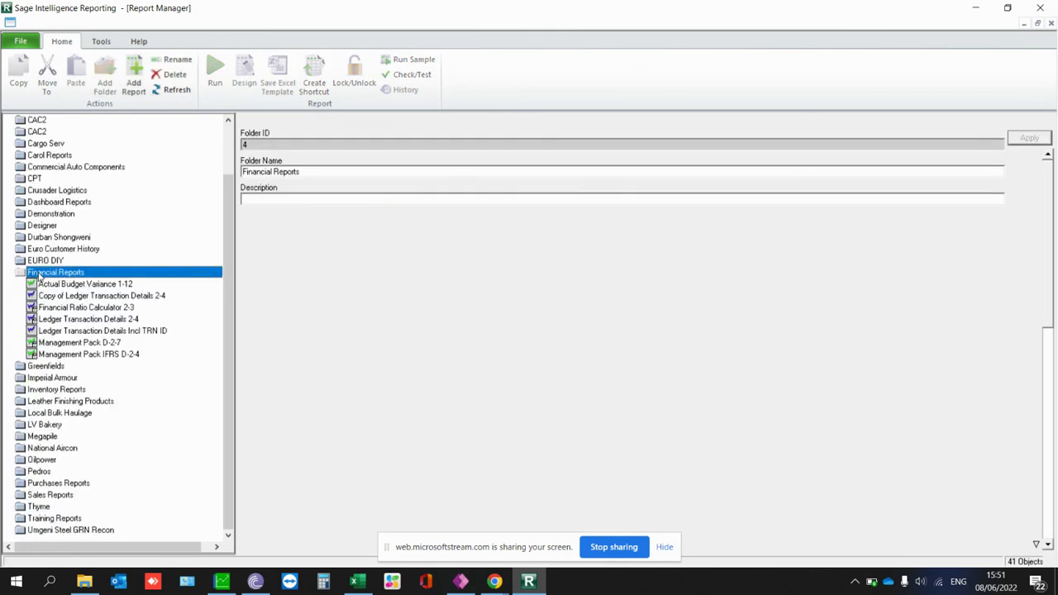
left_click(214, 585)
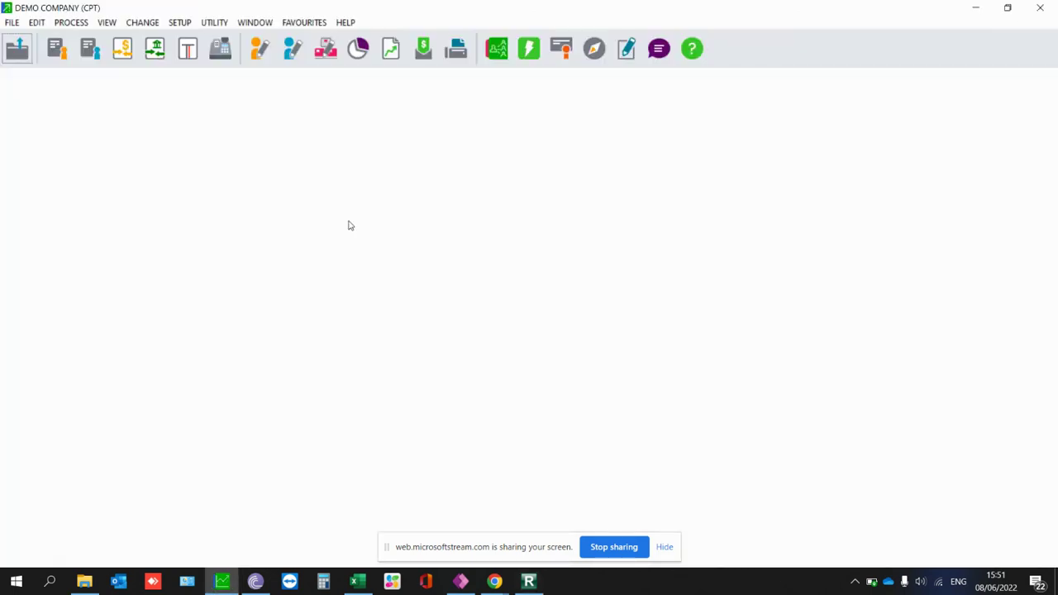